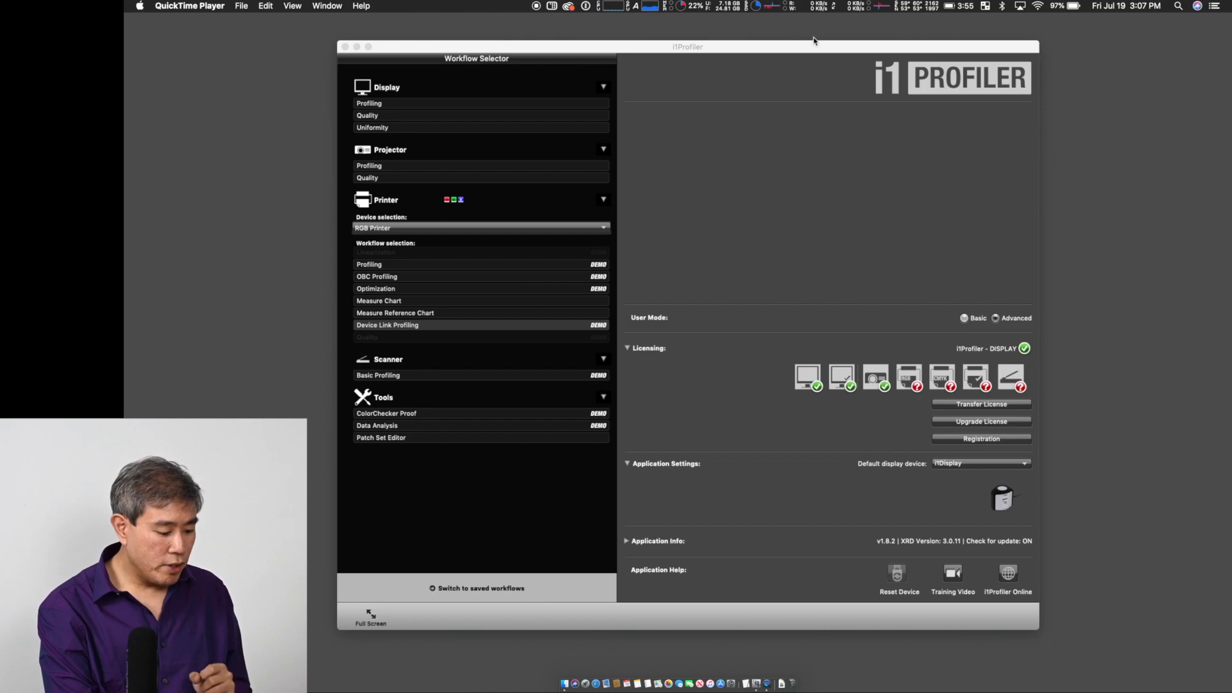
- Open the built-in display's settings in System Preferences and check the automatic brightness, True Tone and Night Shift options
click(716, 650)
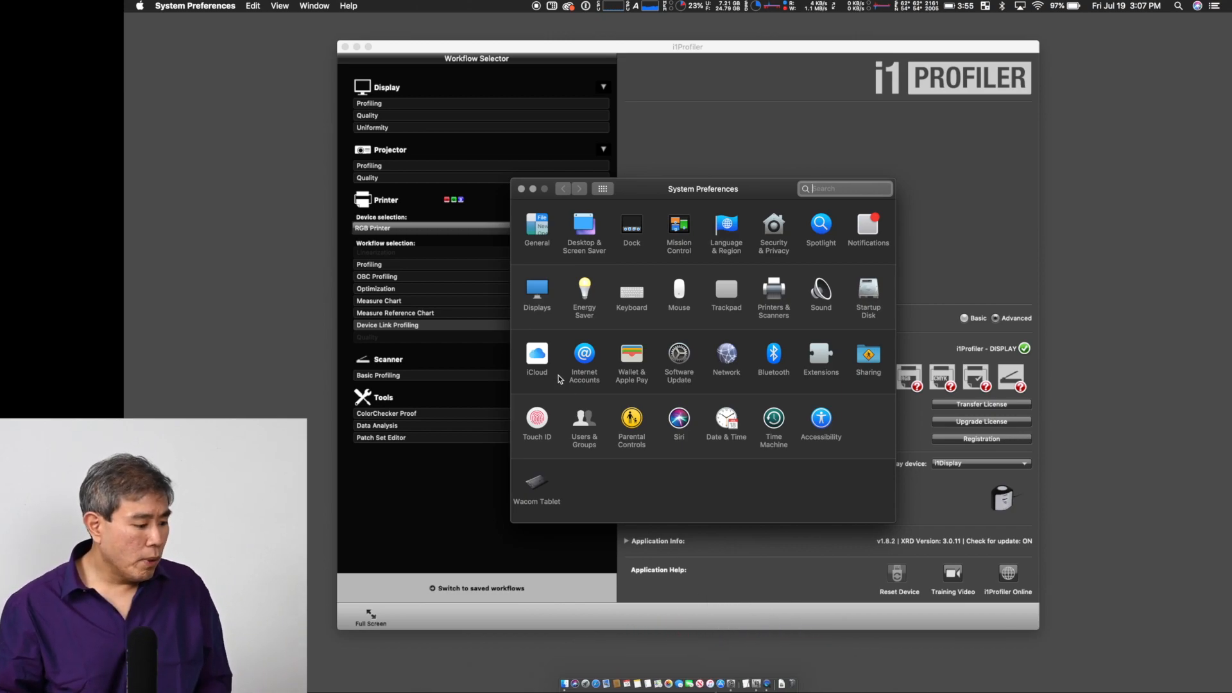
click(538, 295)
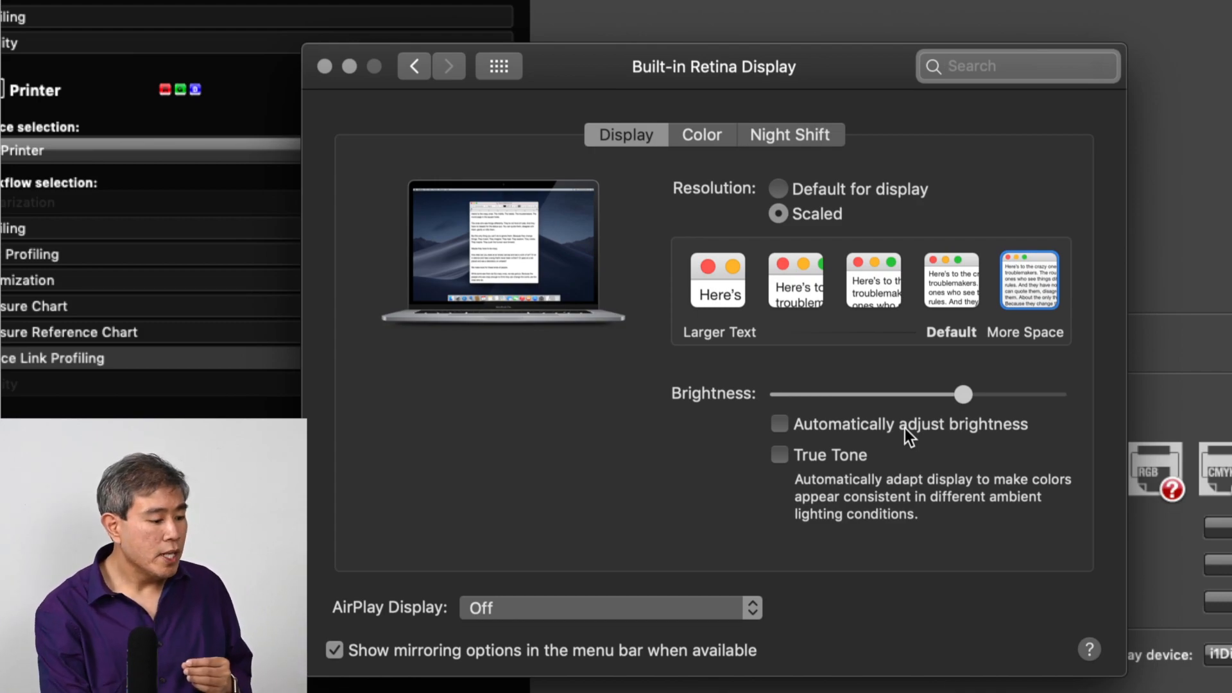
click(807, 132)
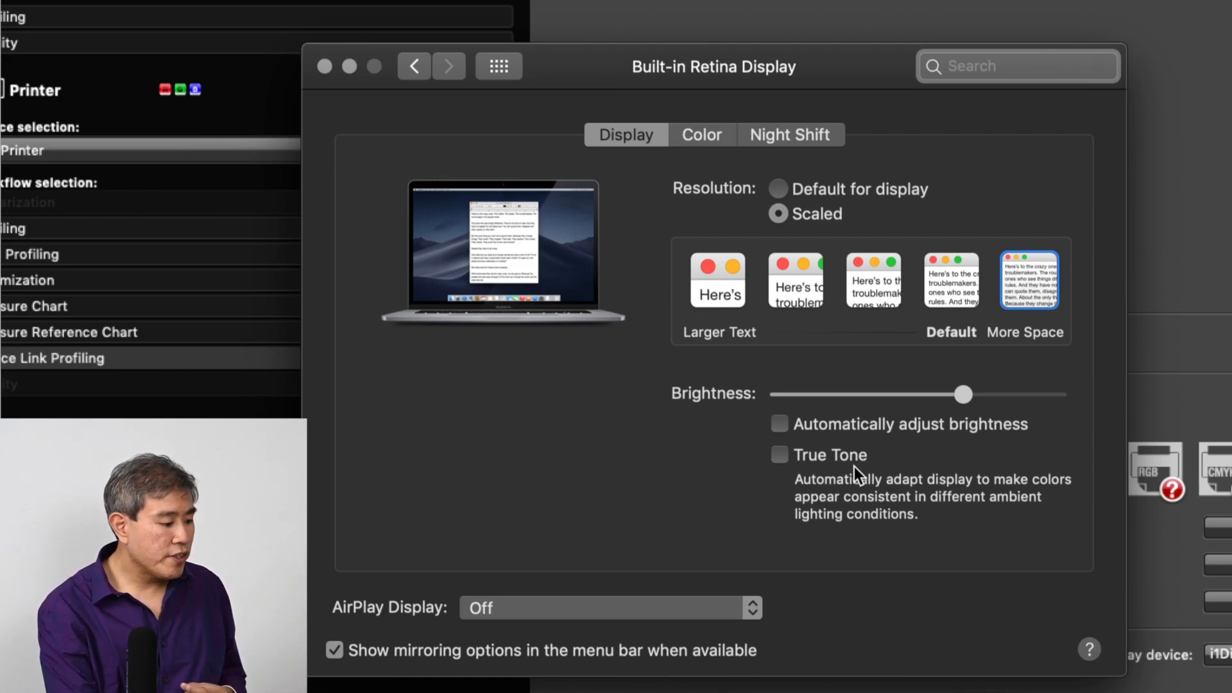
- Review the Energy Saver settings for both power adapter and battery, and close System Preferences
click(510, 75)
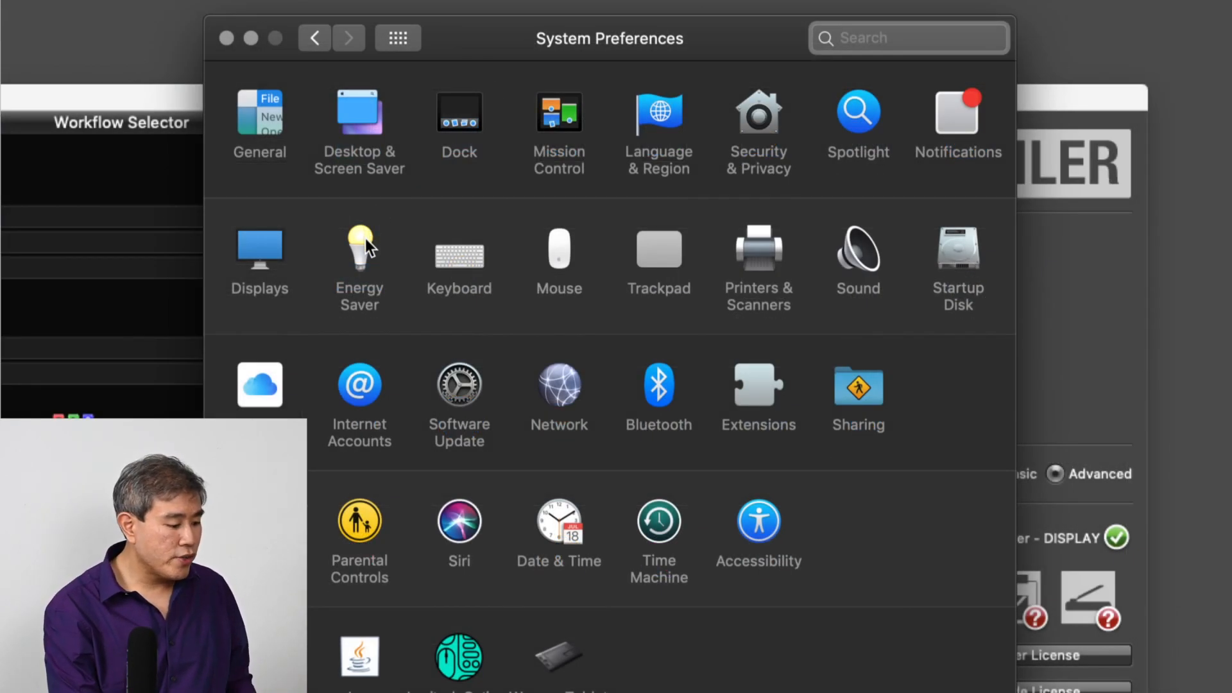
click(366, 240)
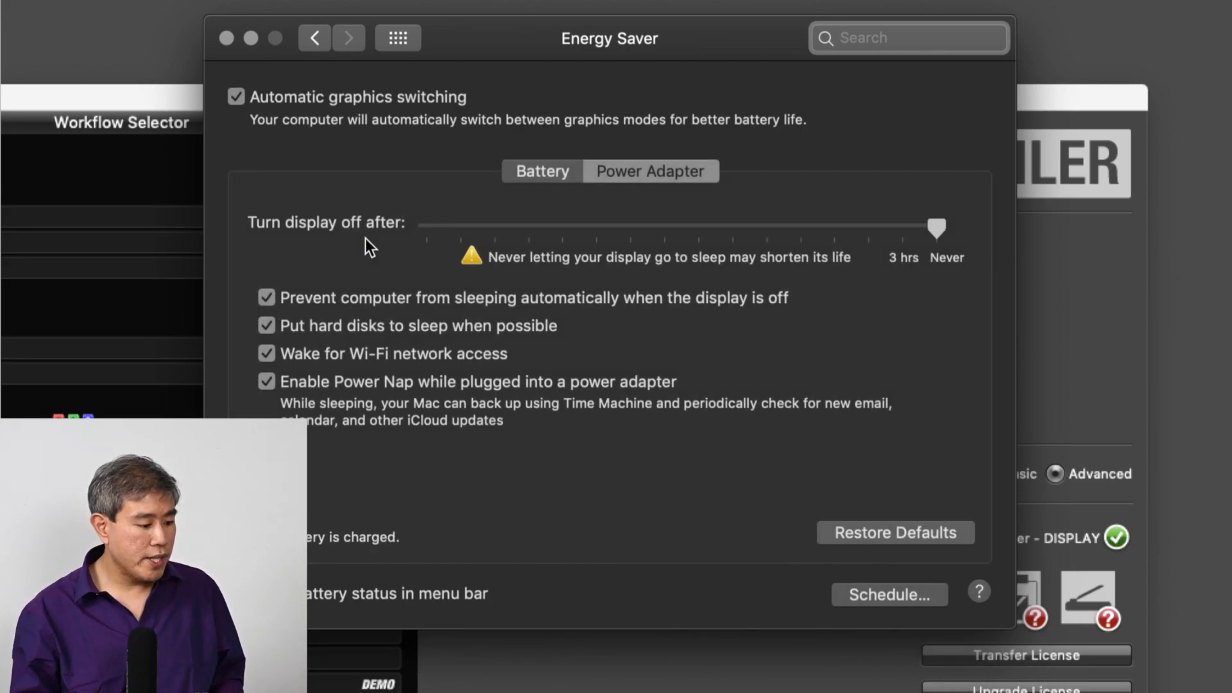
click(663, 169)
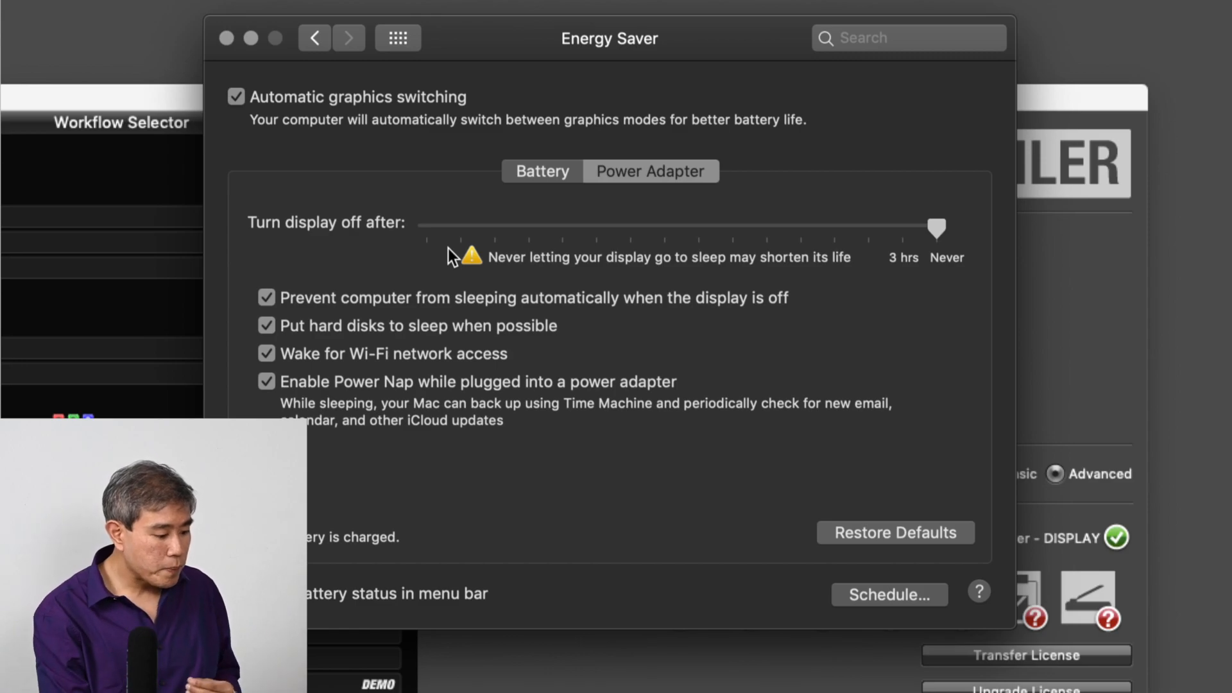
click(520, 174)
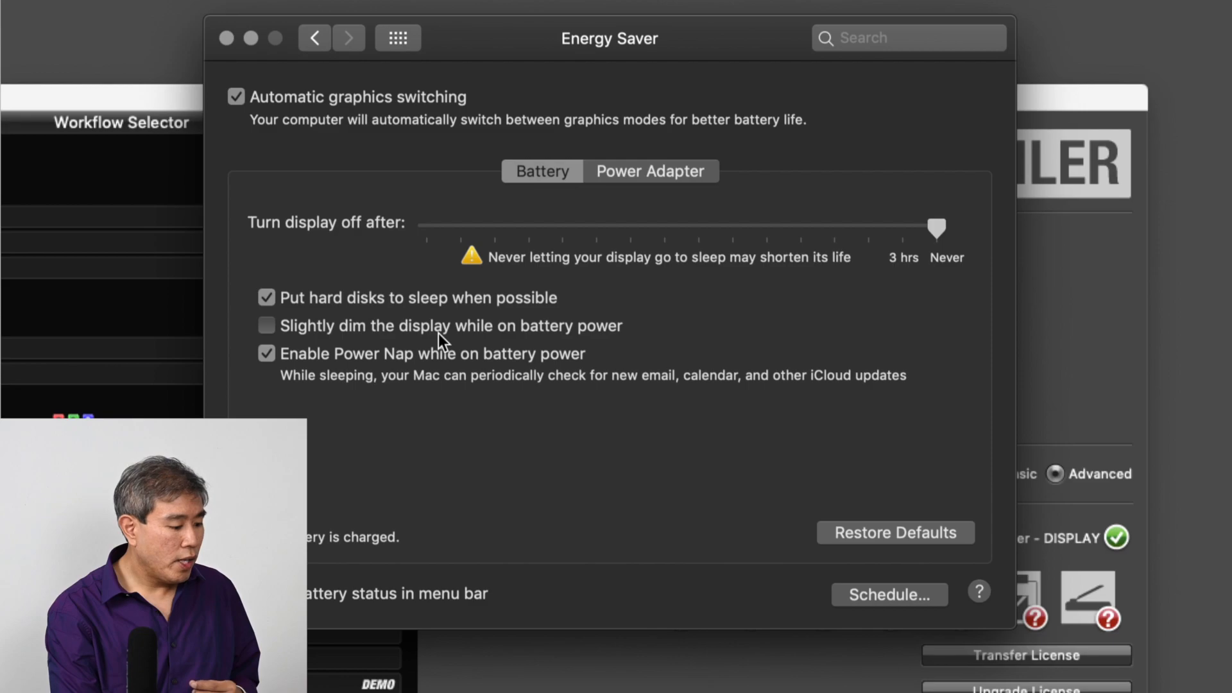
click(399, 37)
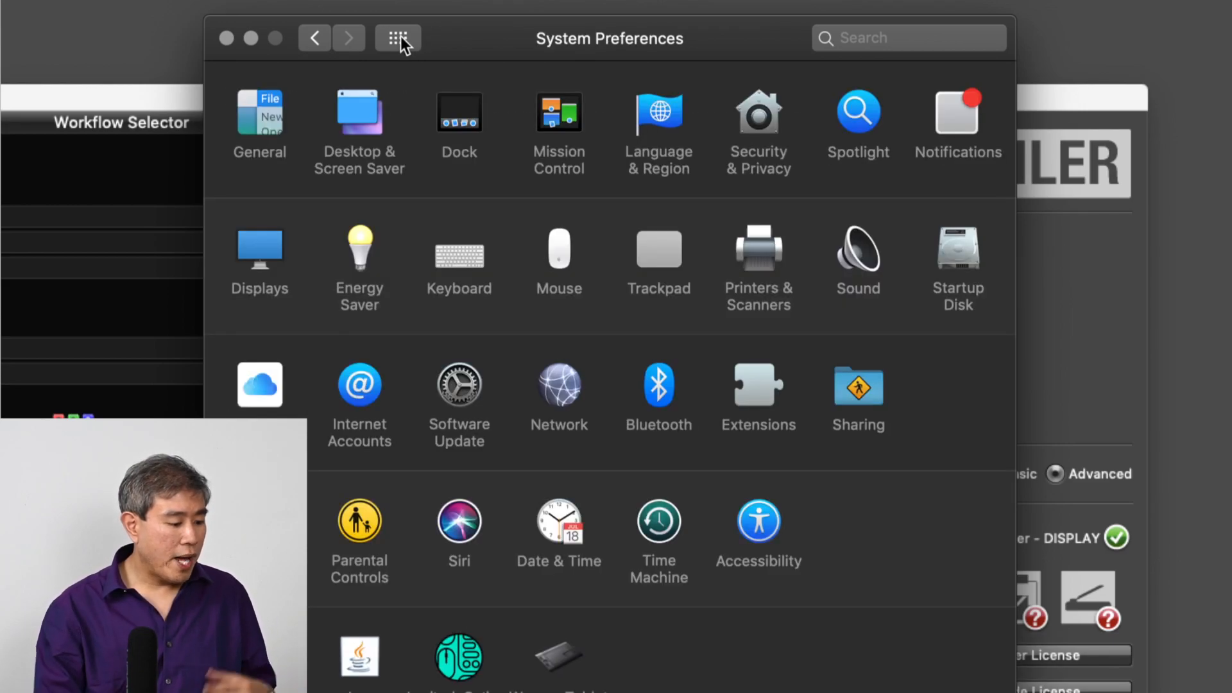
click(226, 38)
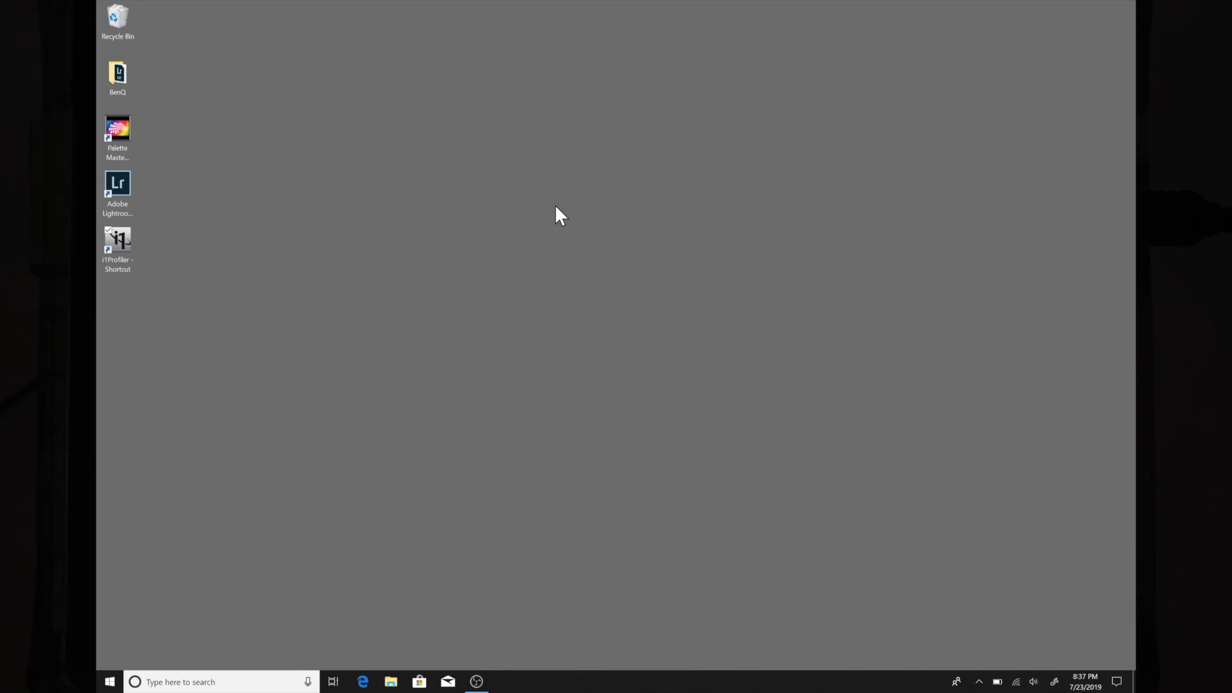
- Open the Windows Power & sleep settings, review the screen's on-battery turn-off times keeping 30 minutes, and close Settings
key(super)
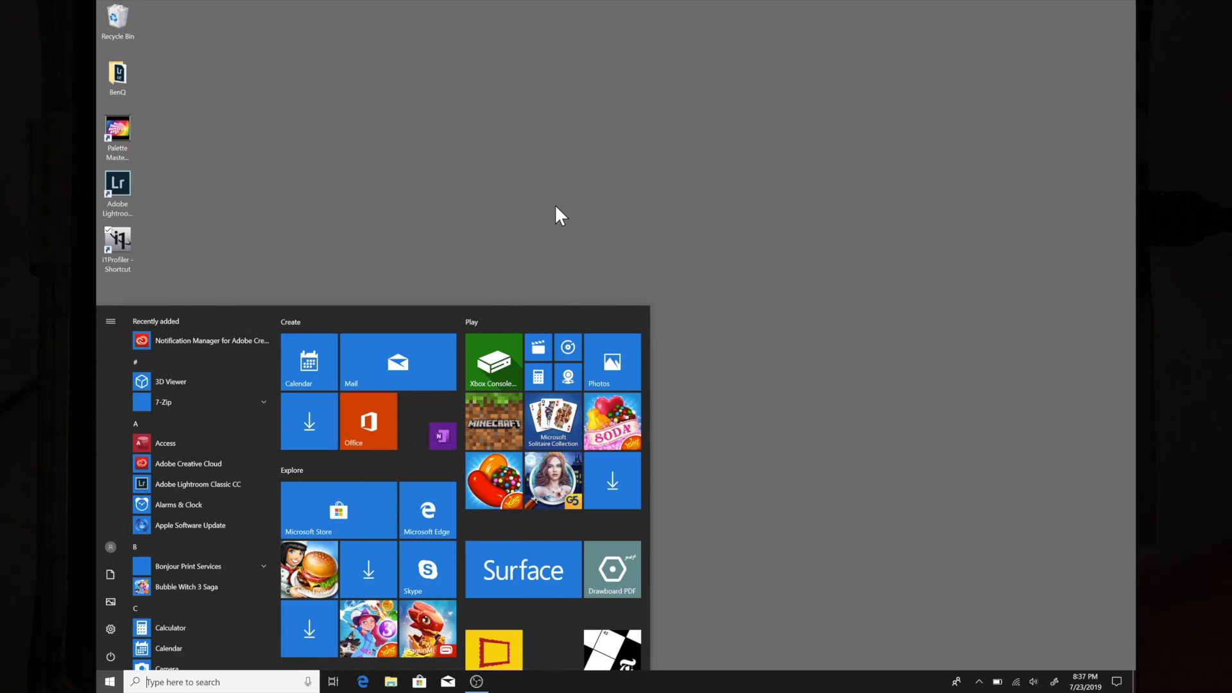
text(power)
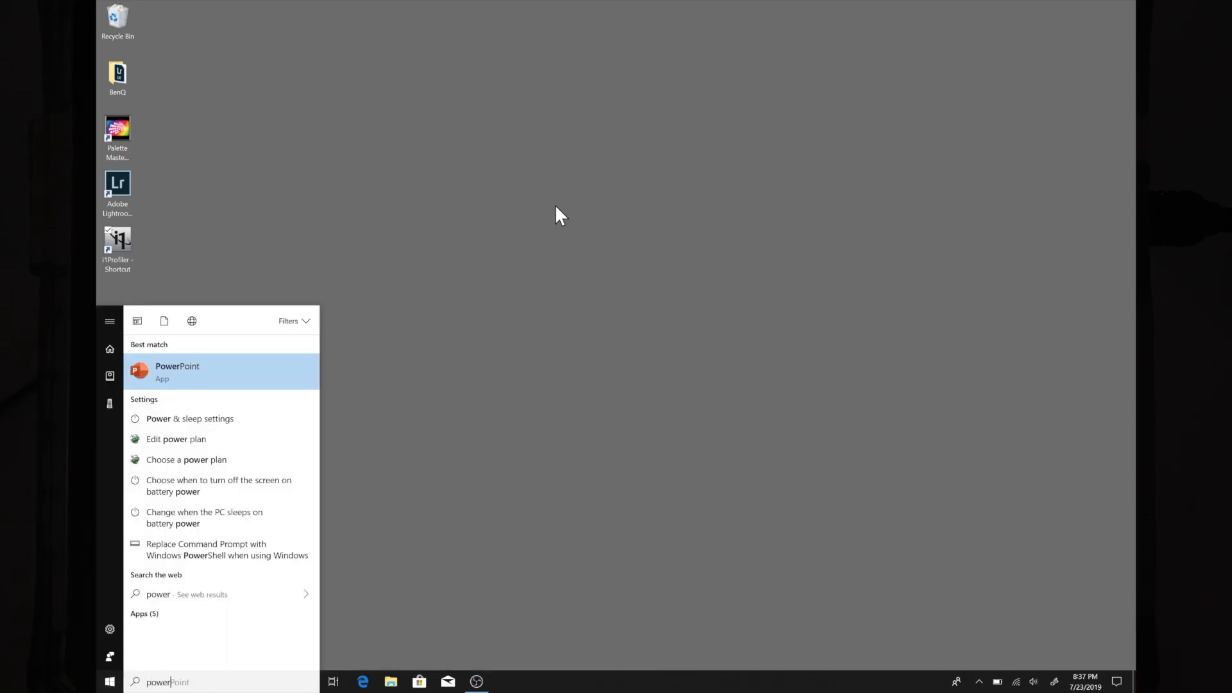
text(&)
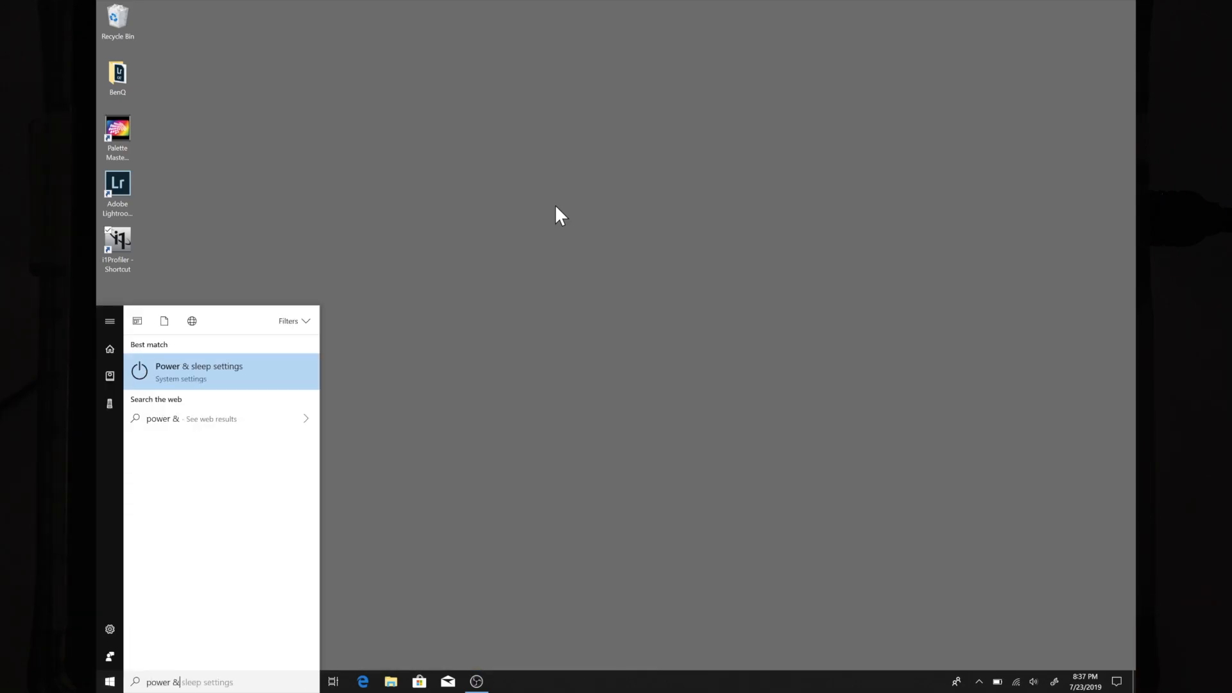
key(Return)
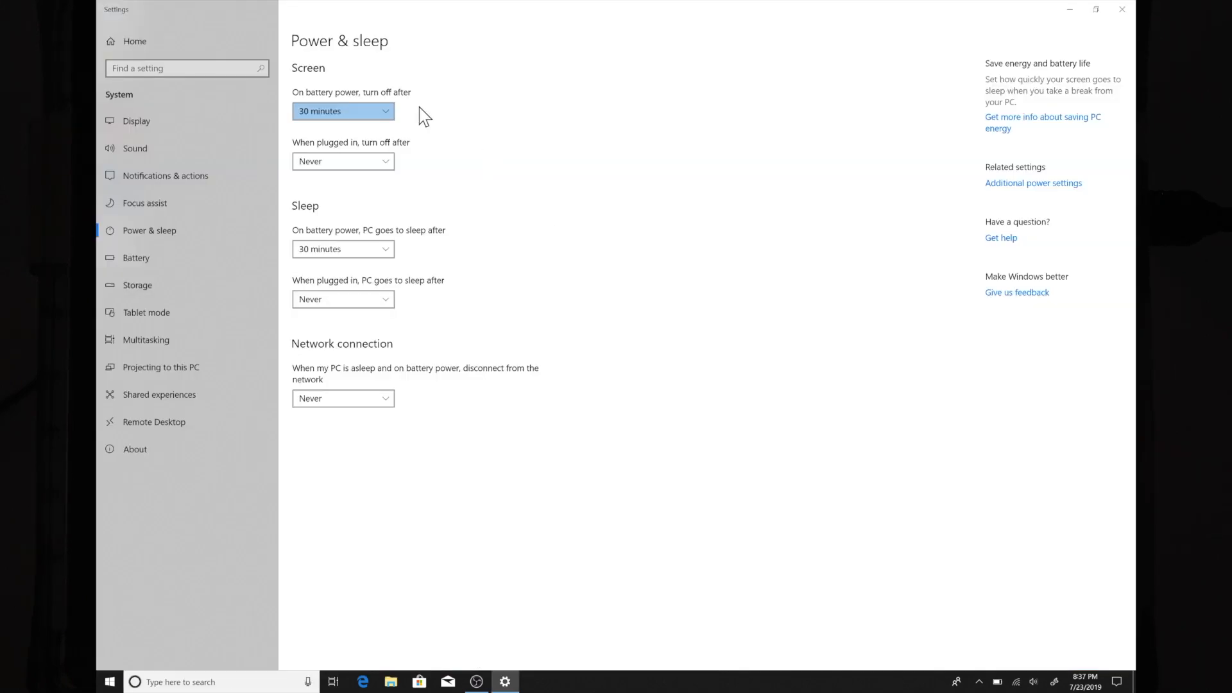
click(381, 113)
click(380, 113)
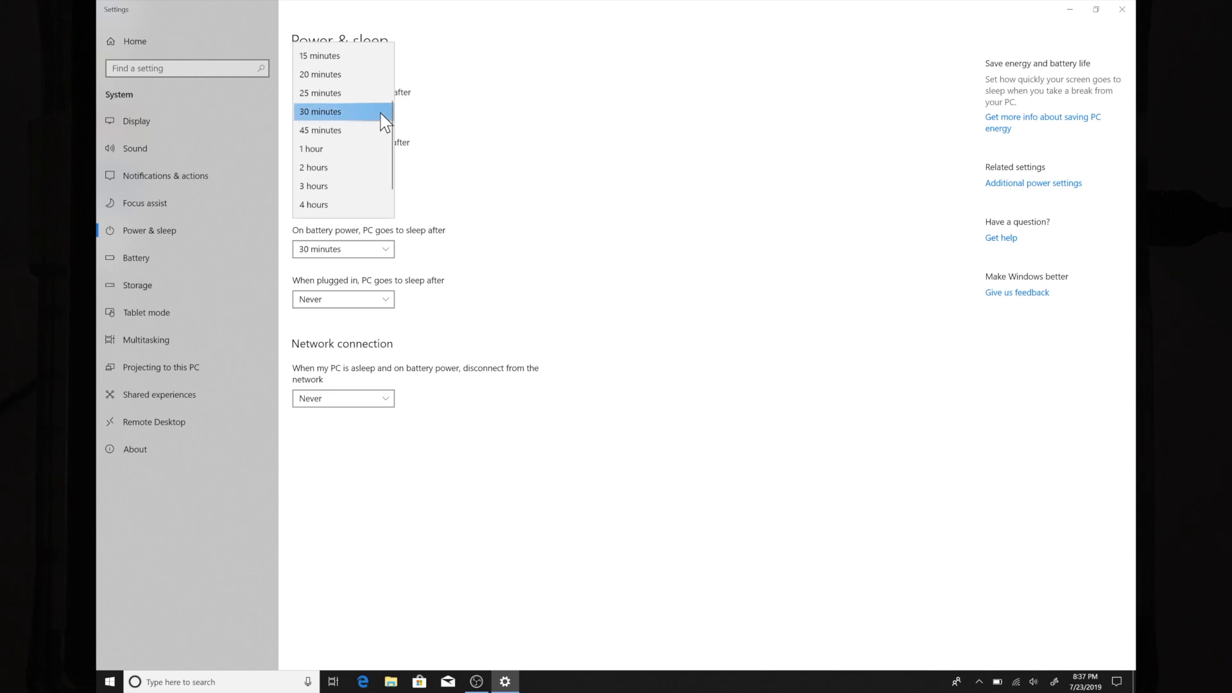
click(381, 114)
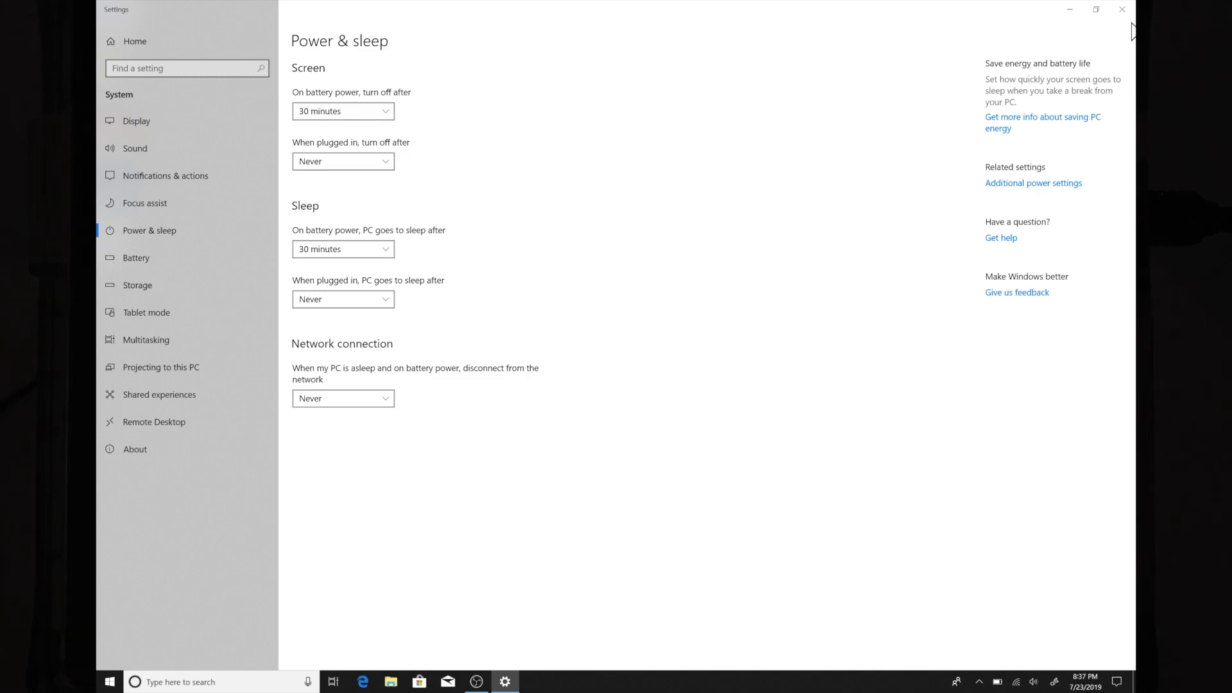
click(1123, 9)
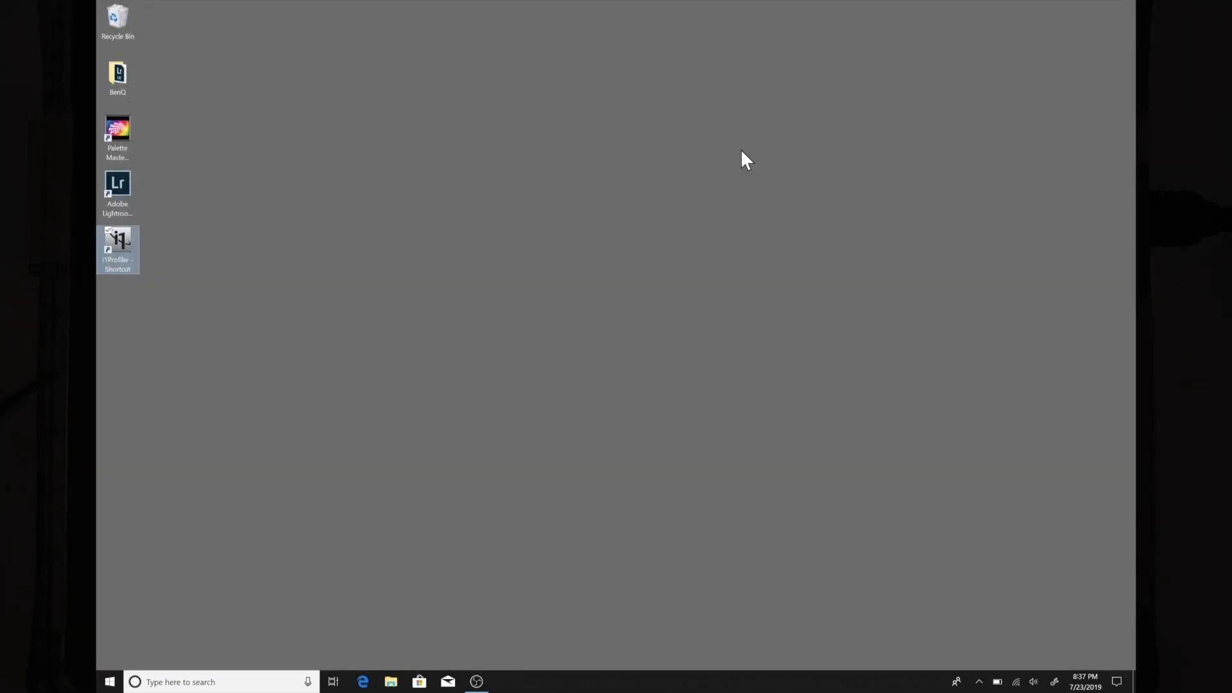
- Open the Windows display settings from the desktop, check the brightness options, try the Night light switch, and close Settings
right_click(740, 149)
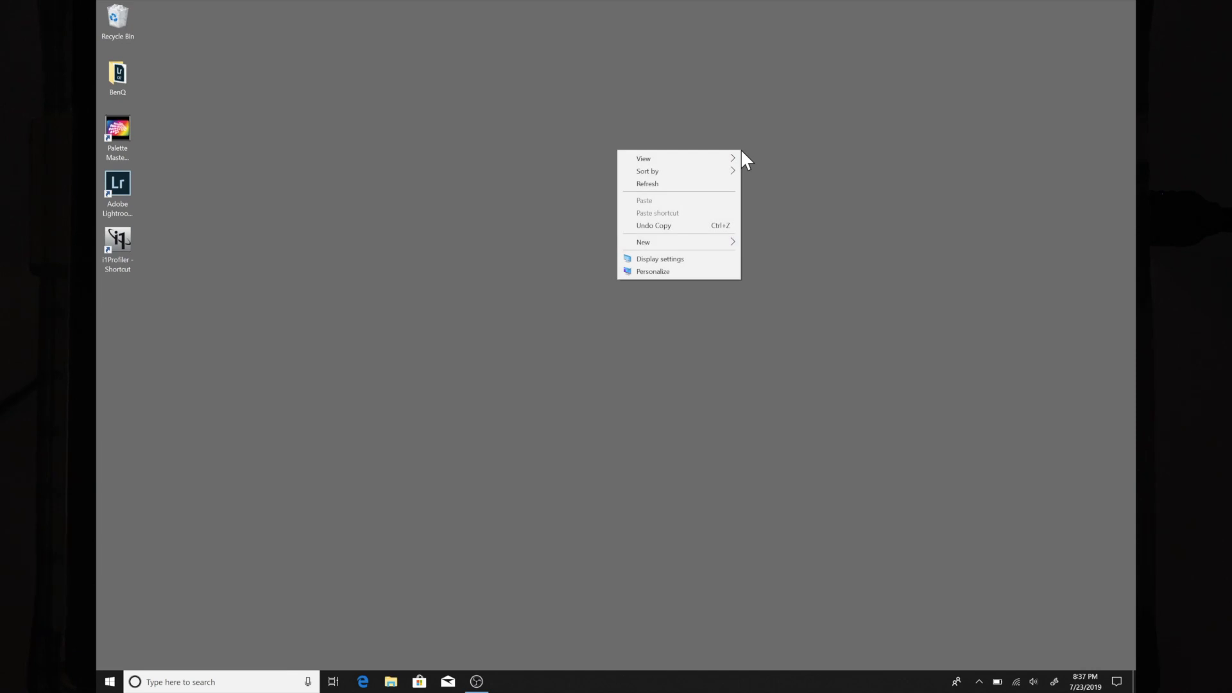
click(685, 259)
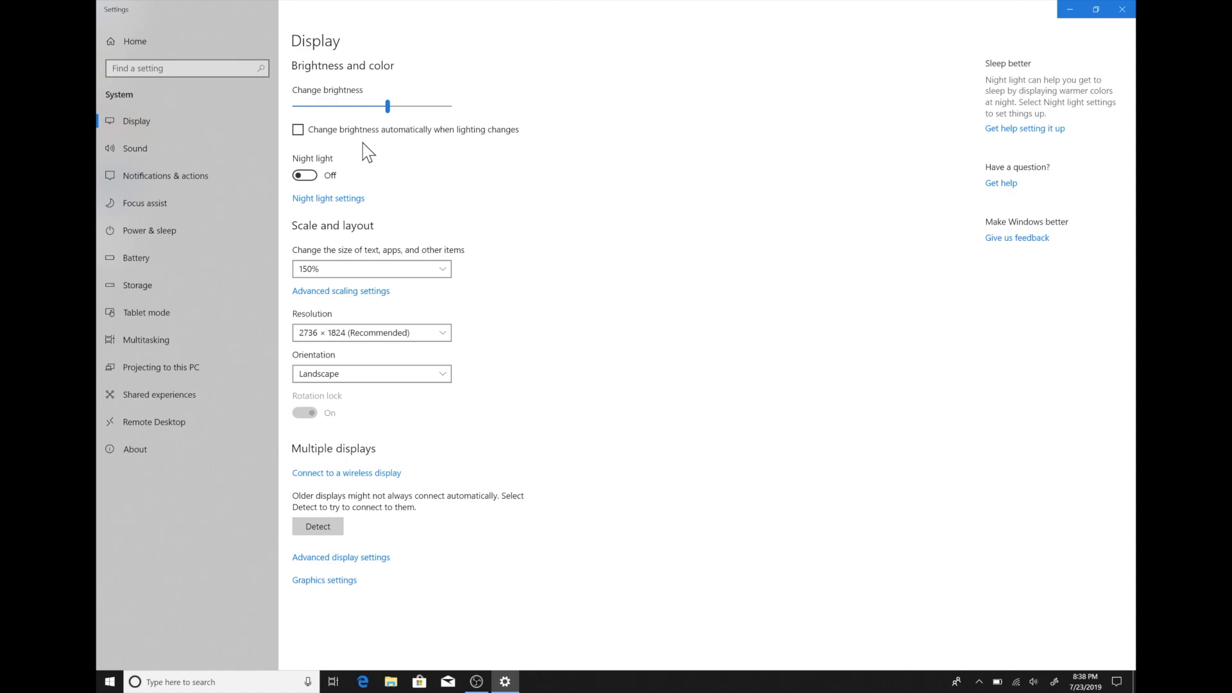
click(306, 179)
click(306, 175)
click(1122, 10)
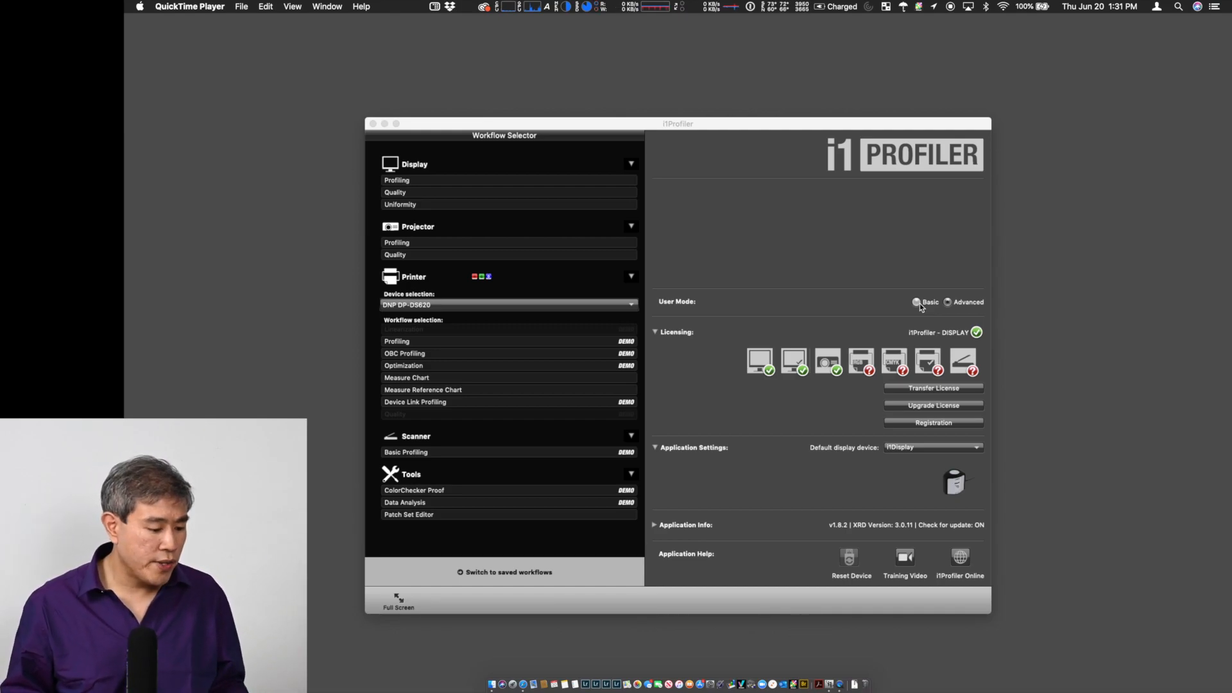
- Set i1Profiler's user mode to Advanced and start the display profiling workflow for the Color LCD display
click(960, 303)
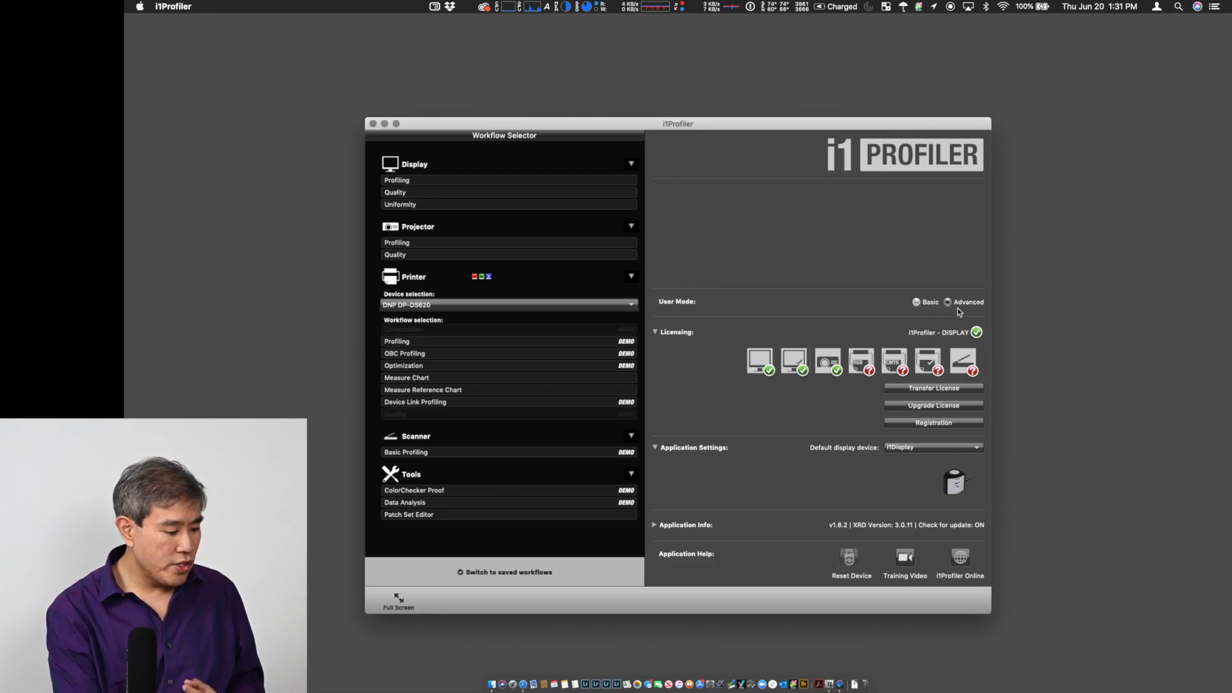
click(619, 185)
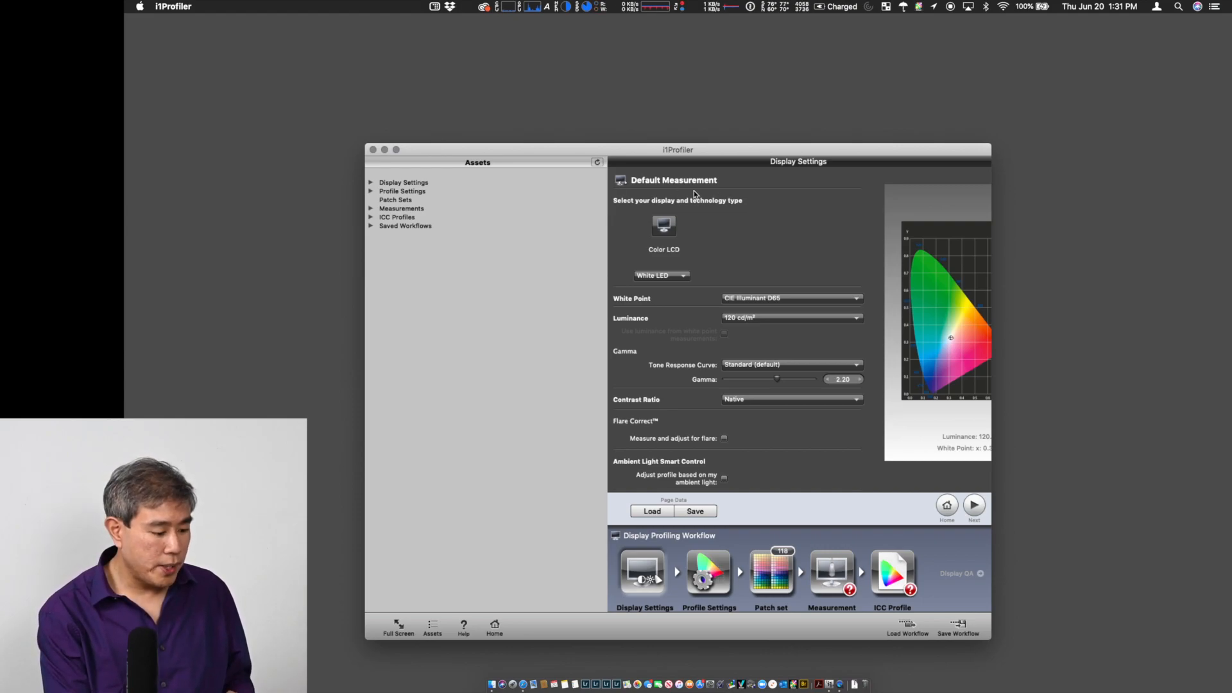
click(663, 229)
drag(691, 177, 685, 108)
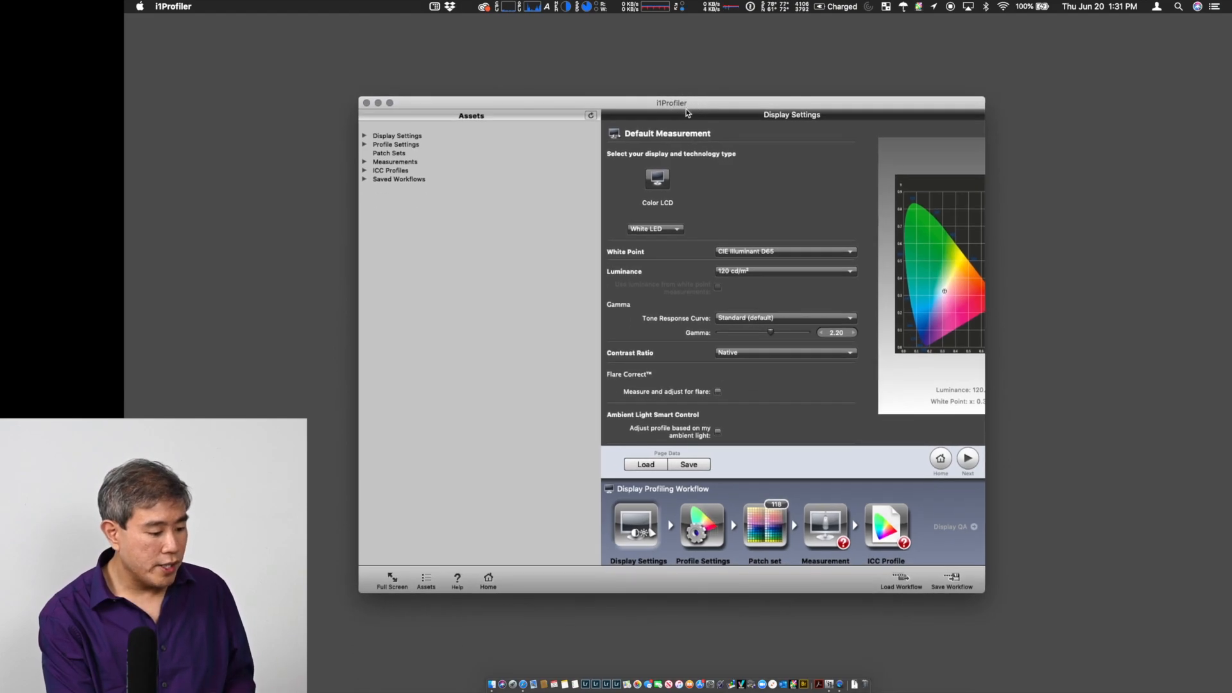
- Review the display technology types and keep White LED for the Color LCD display
click(679, 229)
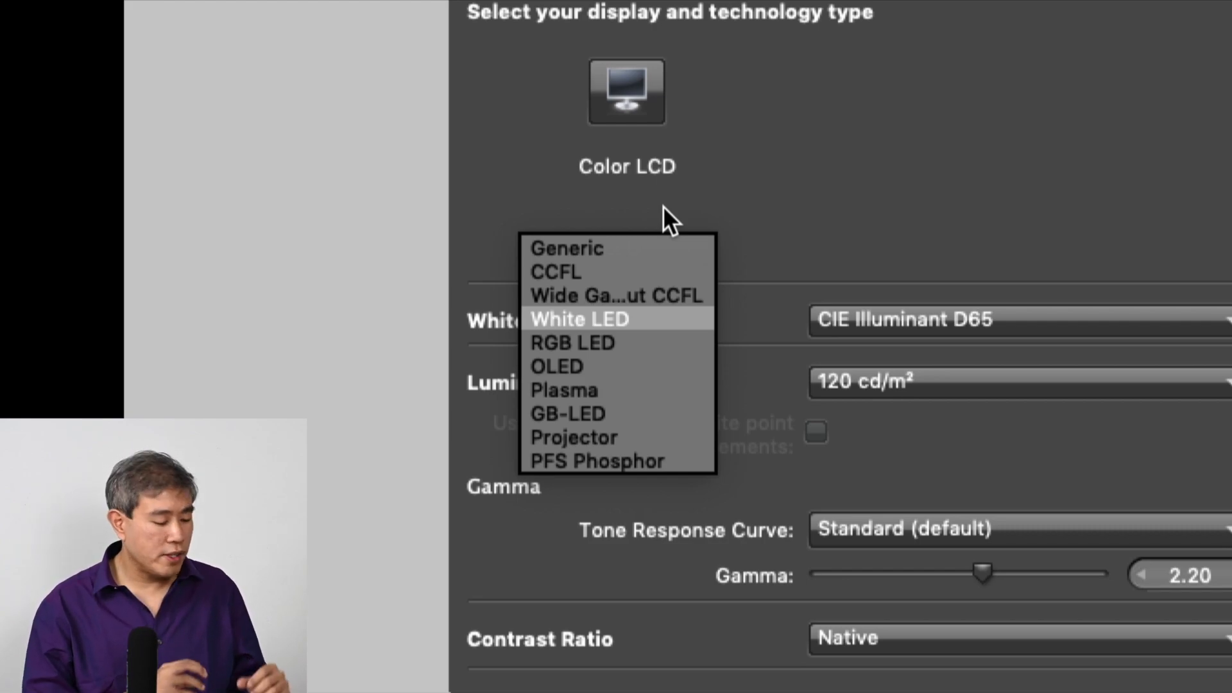
click(633, 309)
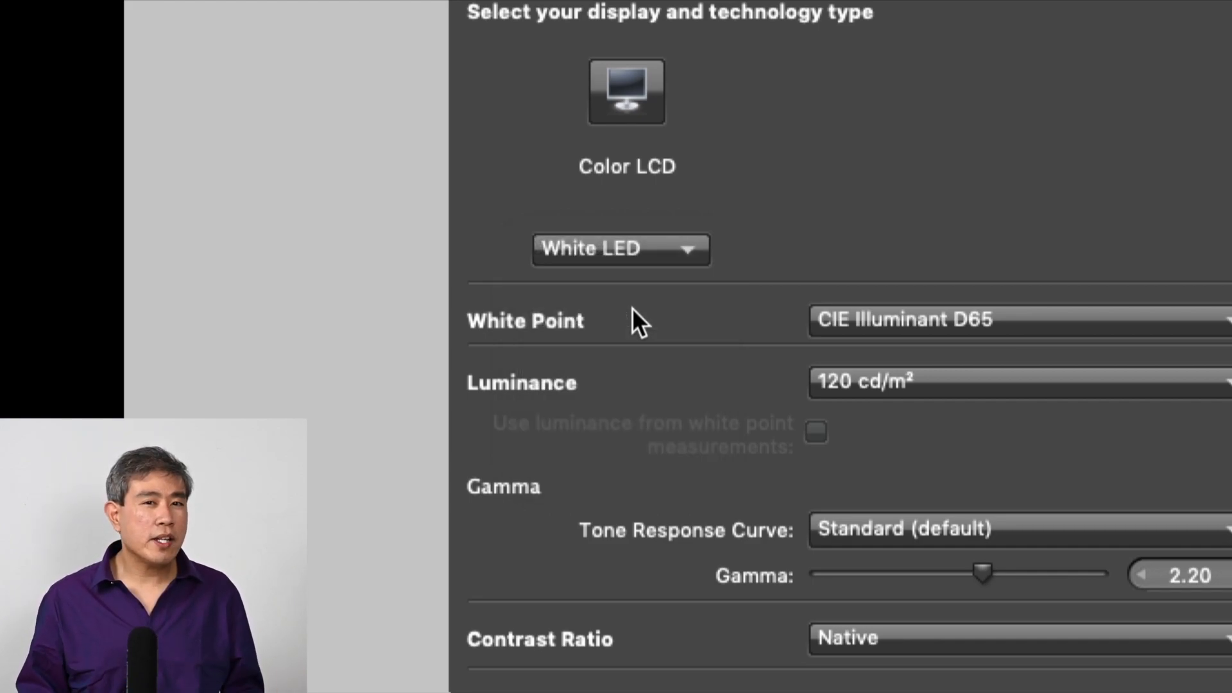
click(680, 259)
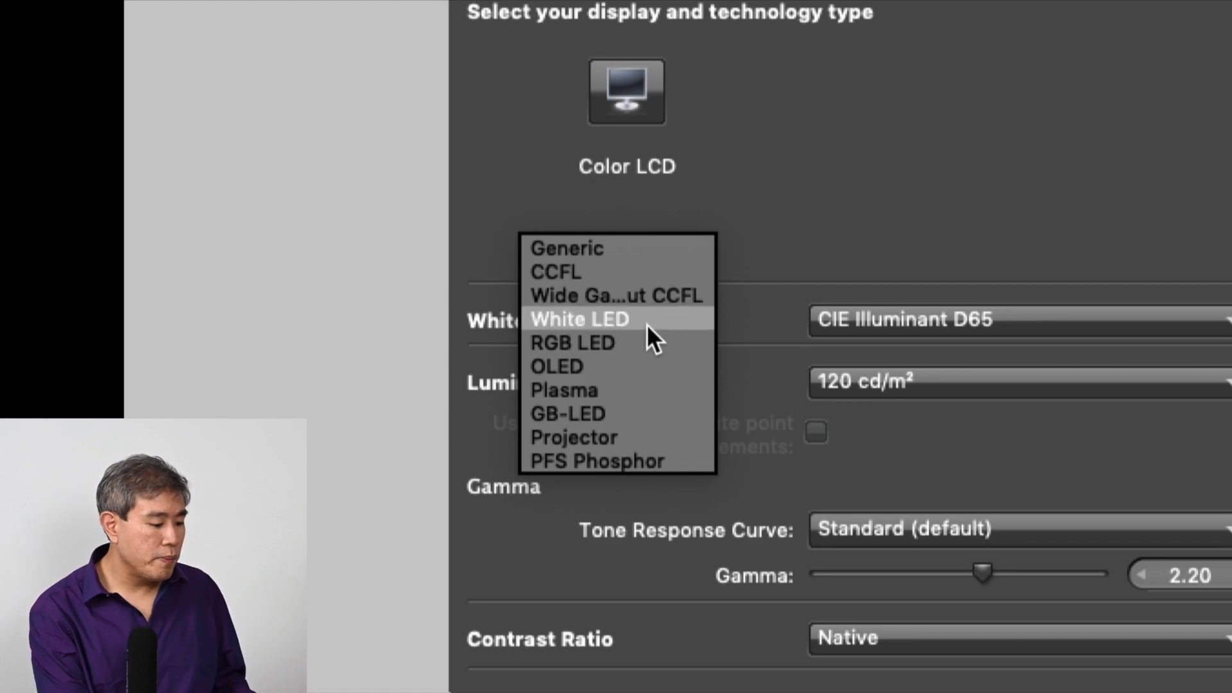
click(800, 202)
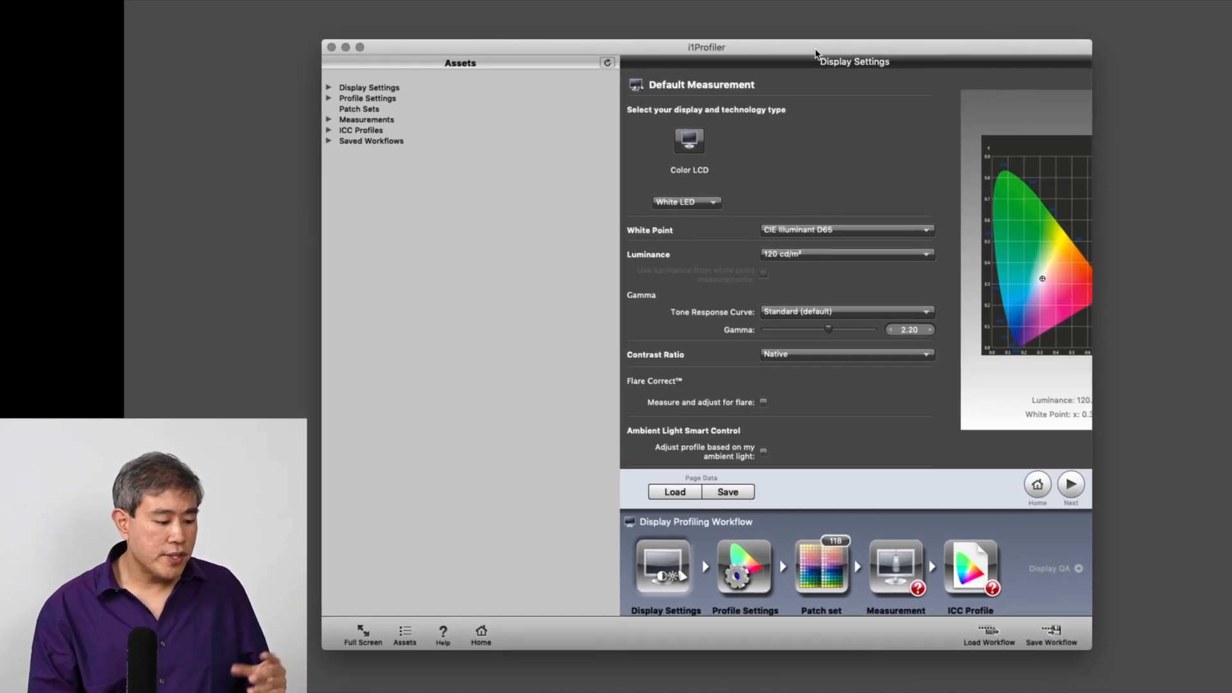
- Set the white point to CIE Illuminant D65 and the luminance to 100 cd/m²
click(896, 232)
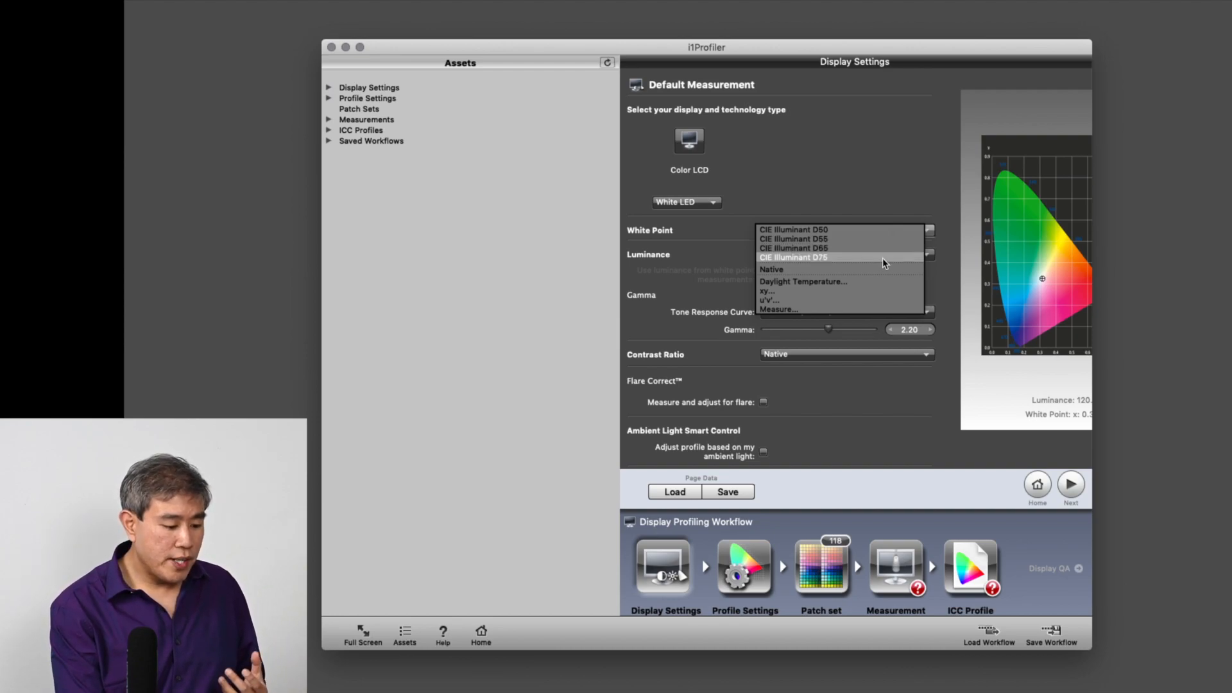
click(883, 248)
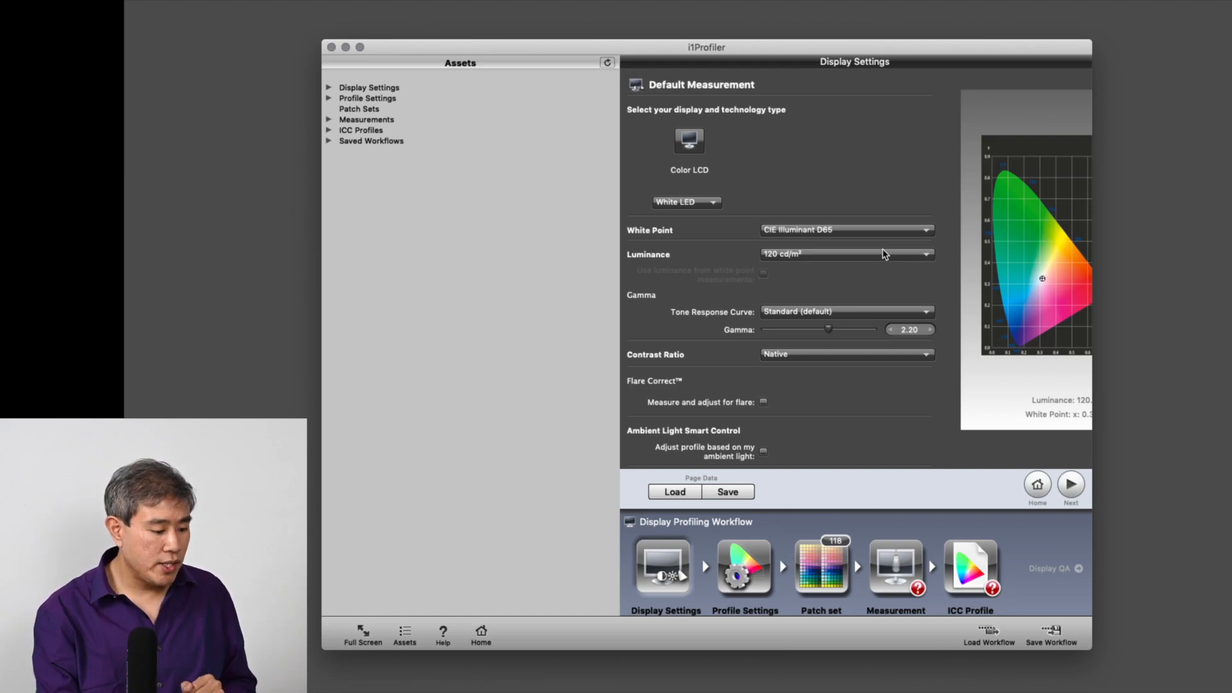
click(884, 254)
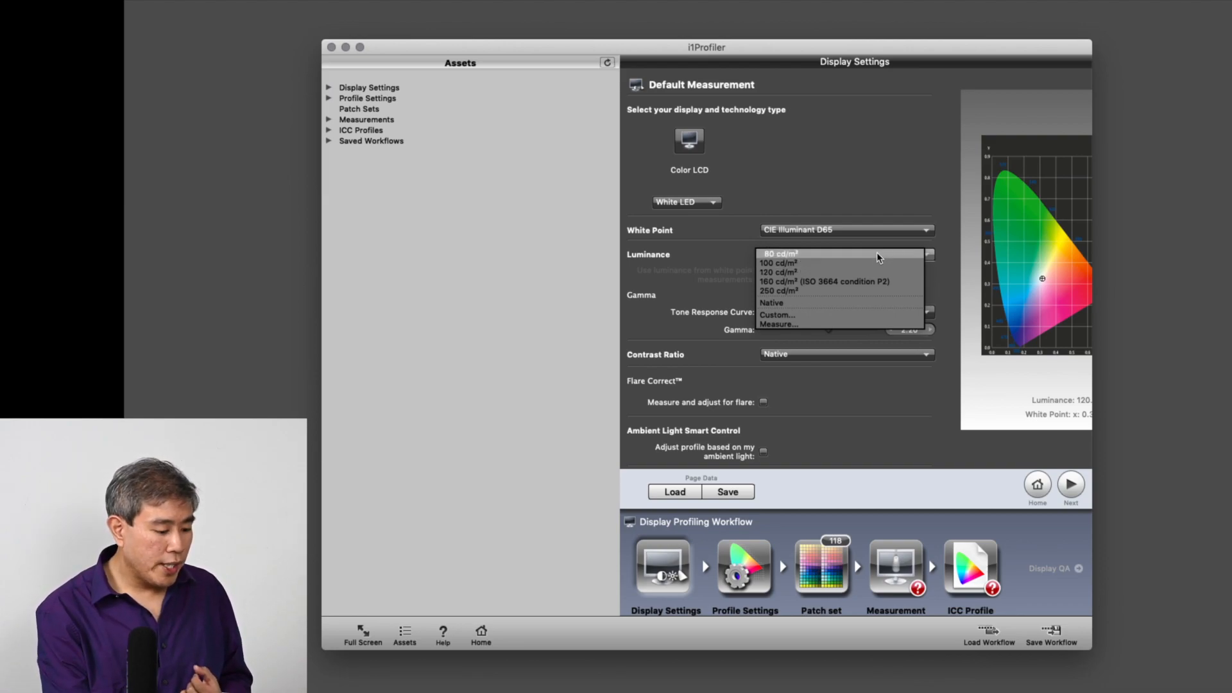
click(870, 263)
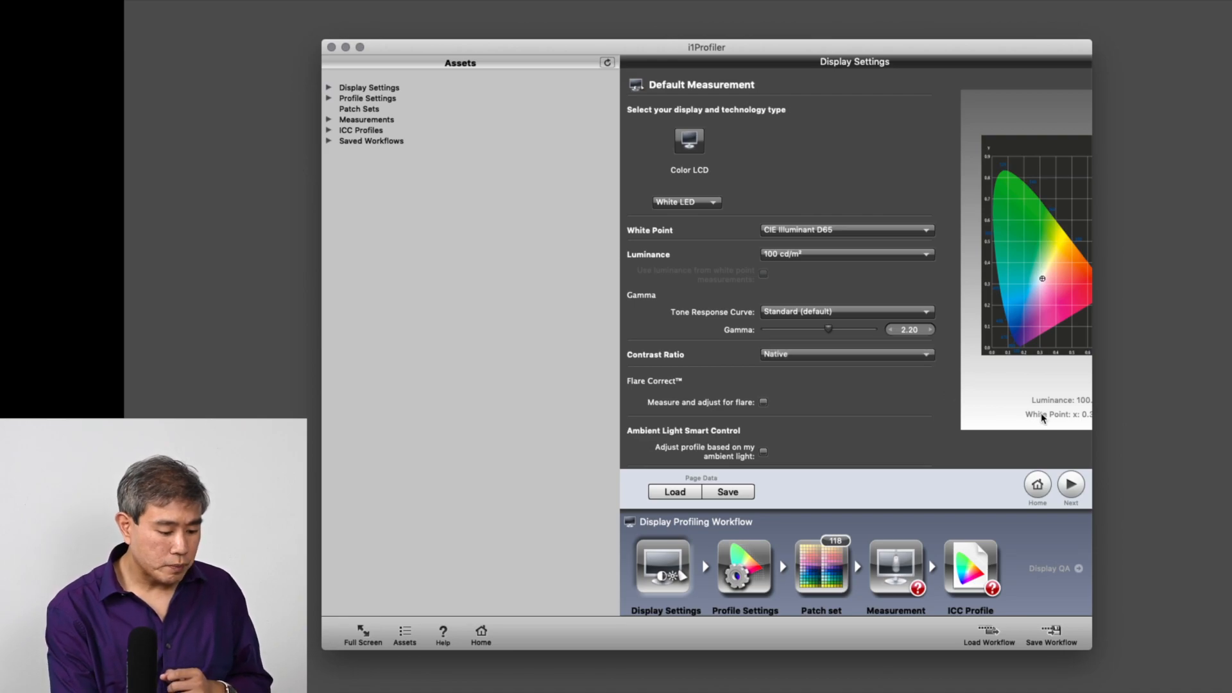
- Continue to the profile settings, try Version 2 as the ICC profile version, and set it back to Version 4 (default)
click(1078, 493)
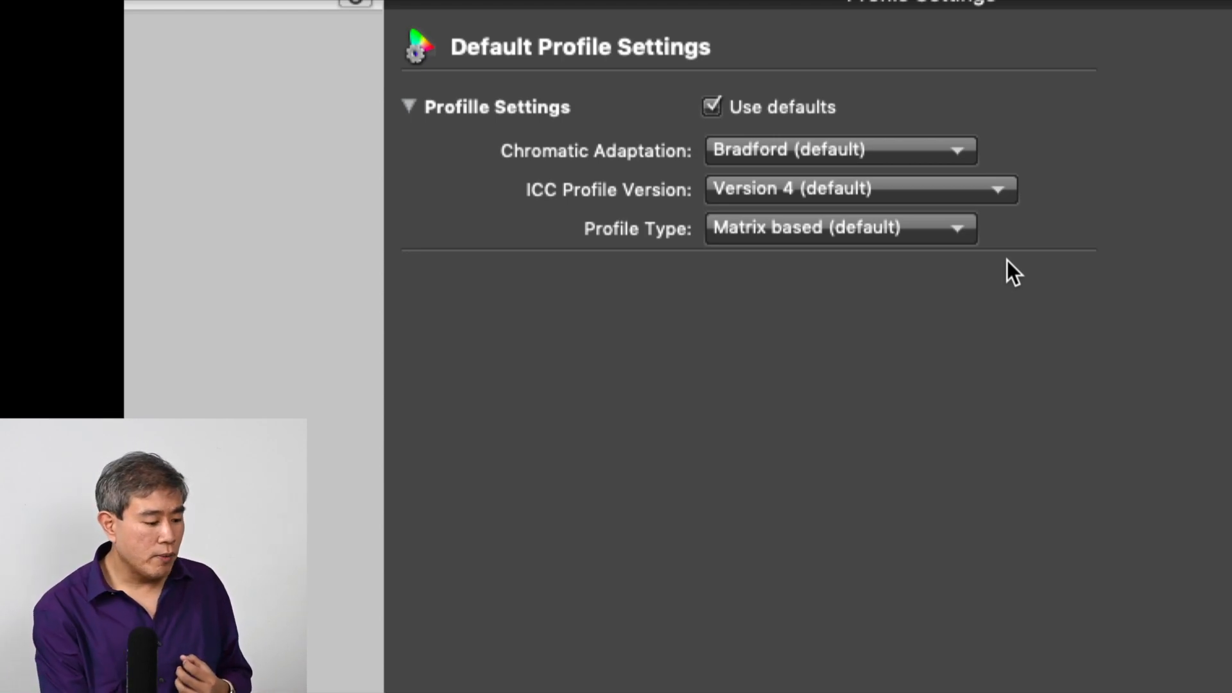
click(1004, 198)
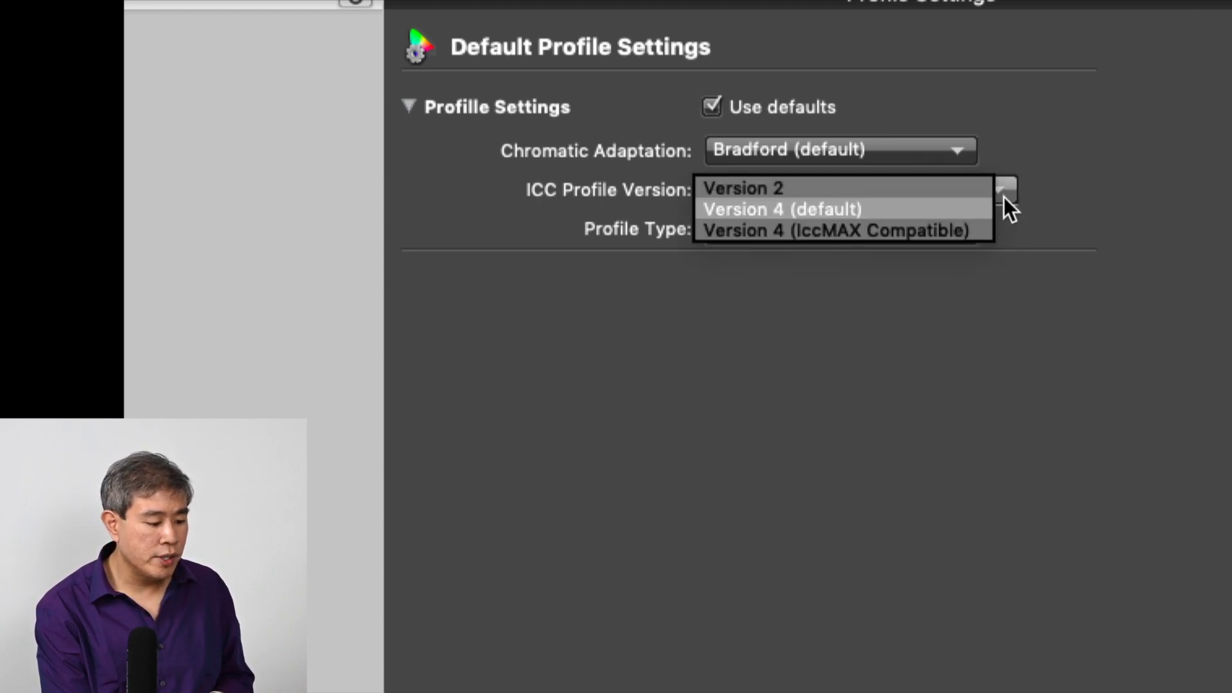
click(985, 185)
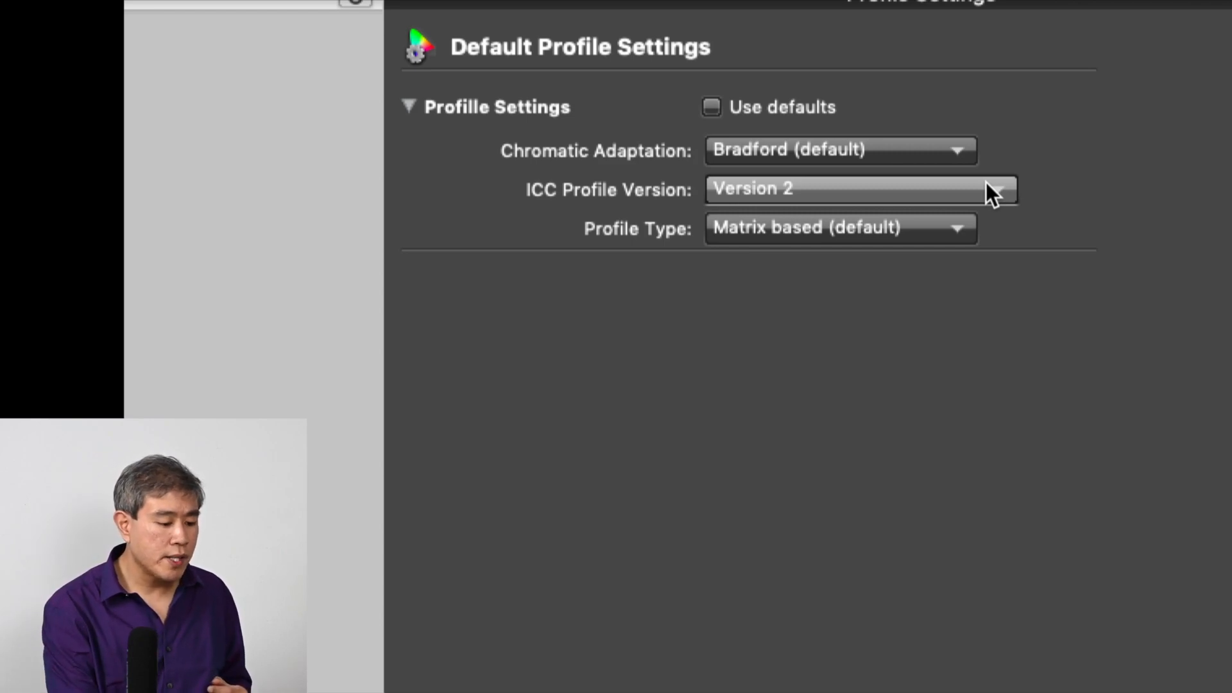
click(987, 184)
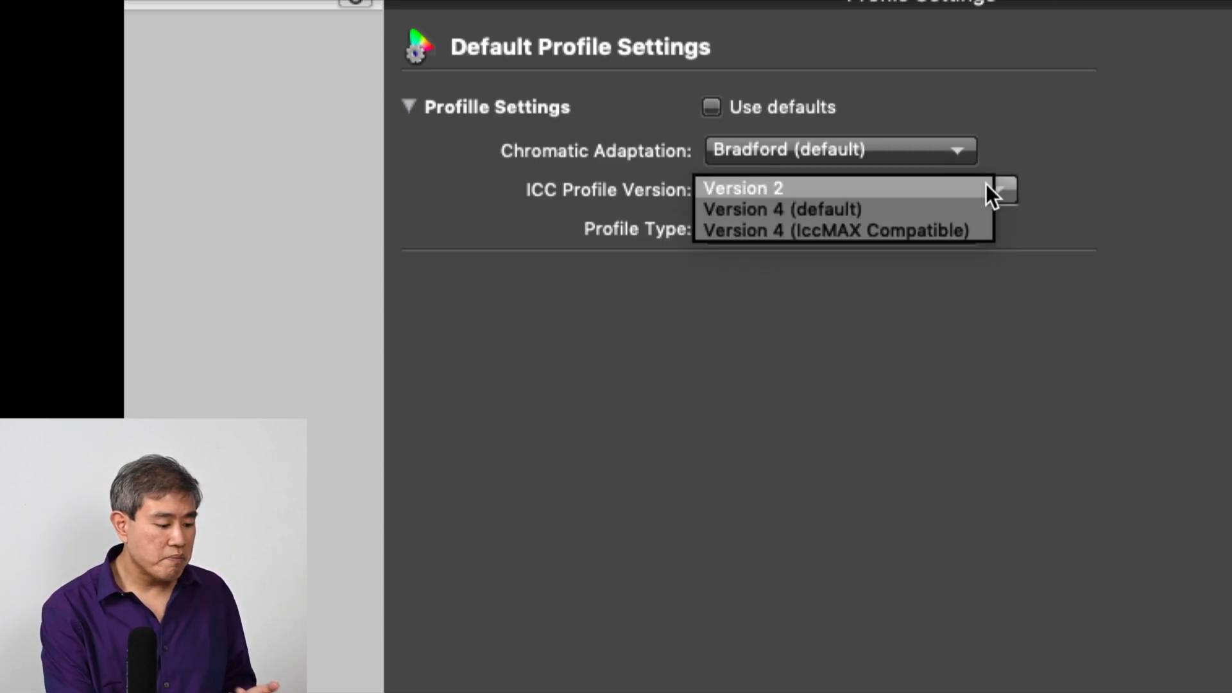
click(981, 206)
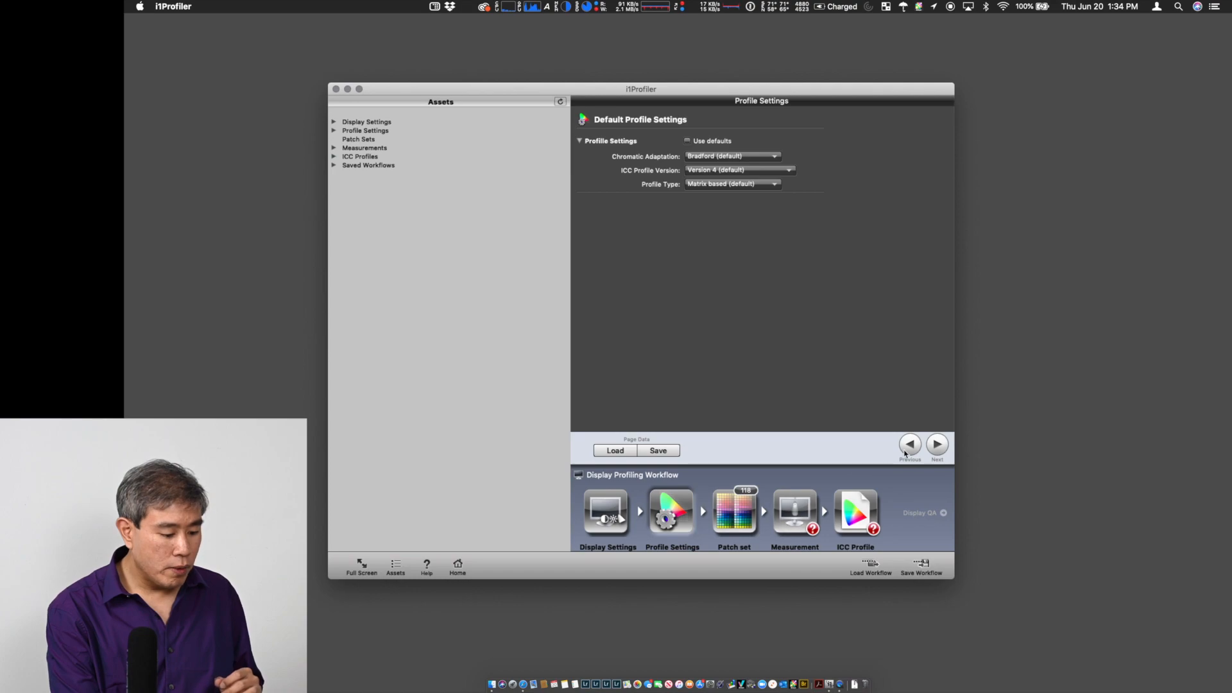
- Continue to the patch set page, enlarge the window to fill the screen, and set the default patch set size to Large
click(936, 446)
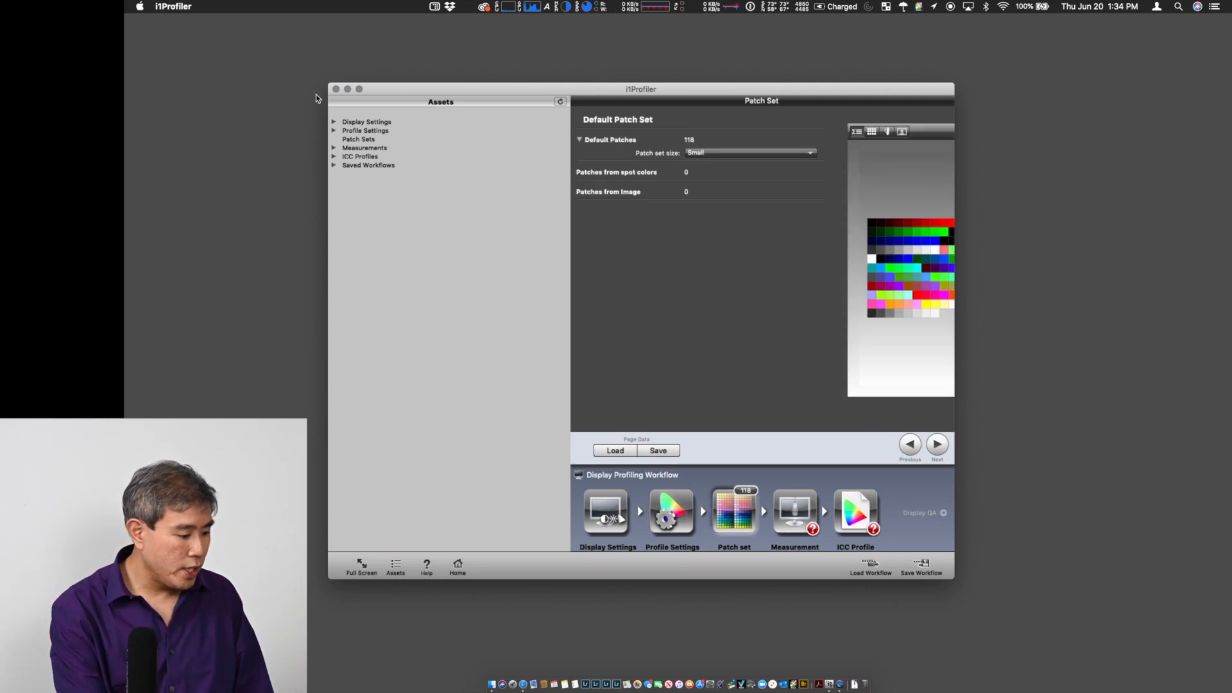
click(359, 90)
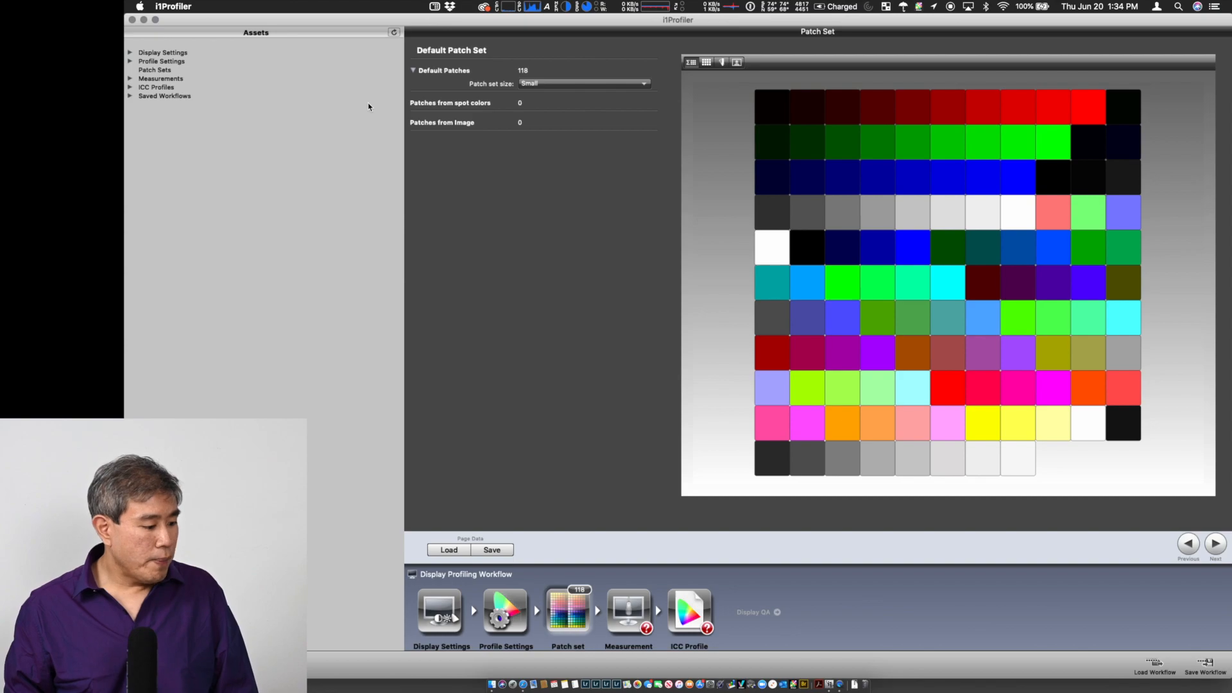
click(648, 90)
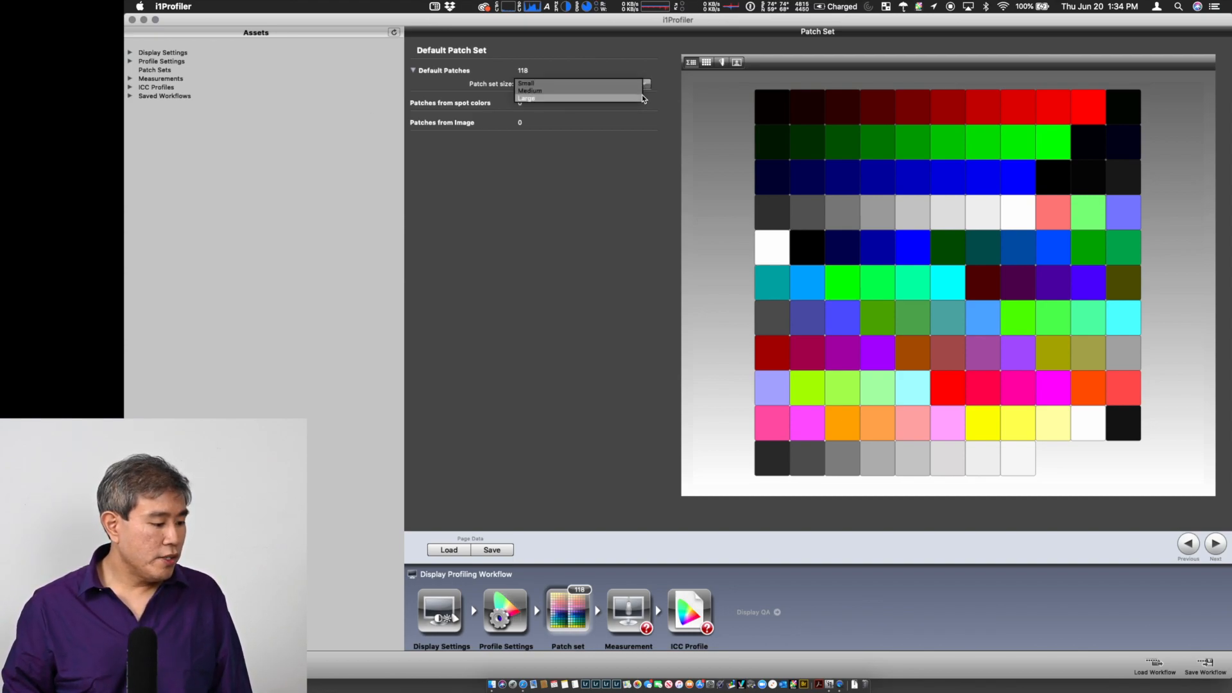
click(643, 100)
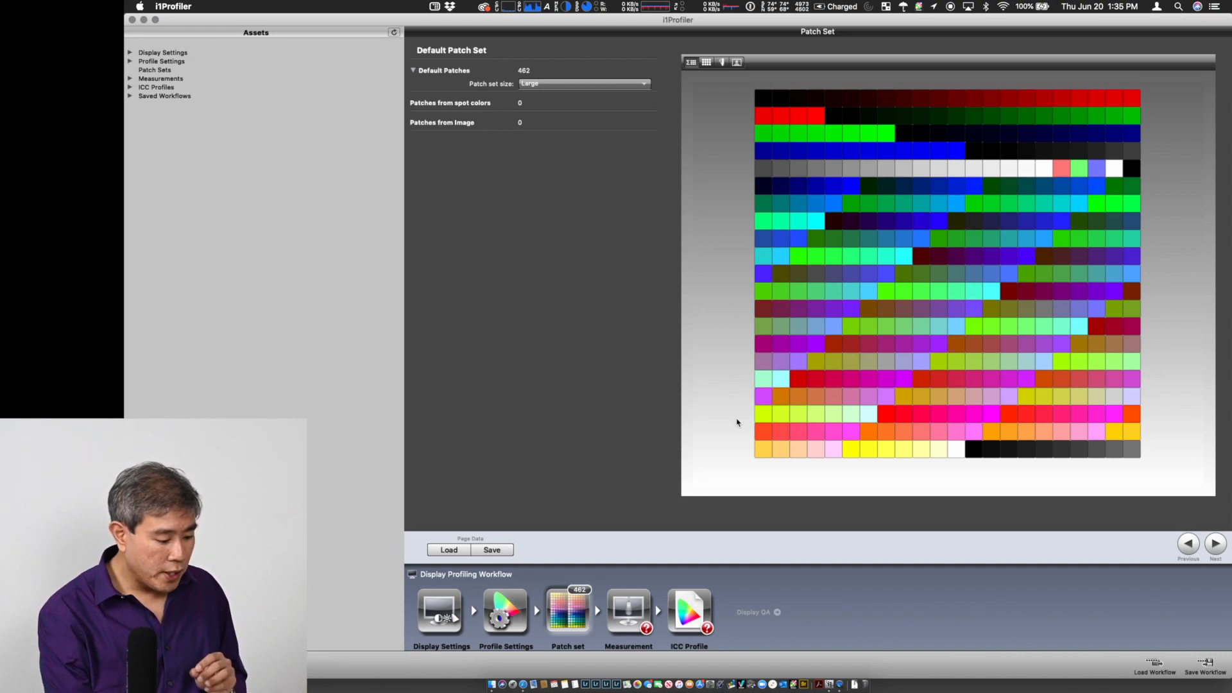
- Go to the measurement stage, start the display measurement, and proceed past the instruction to hang the device at the display's center
click(615, 630)
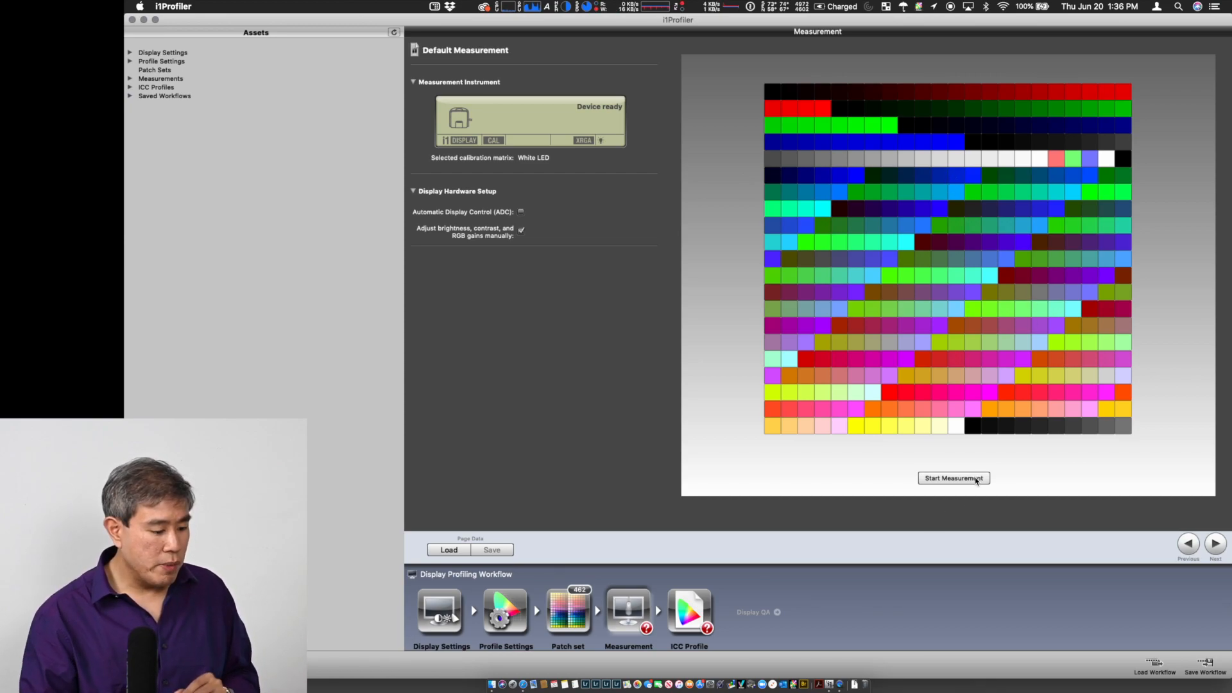
click(976, 479)
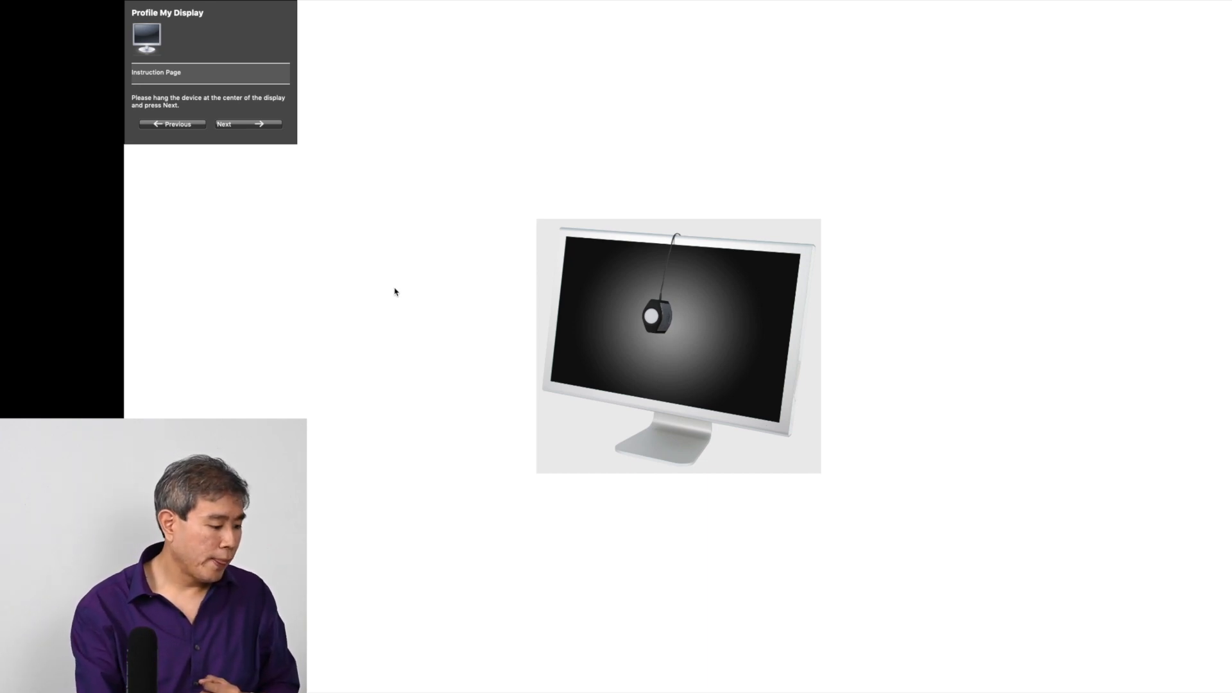
click(259, 125)
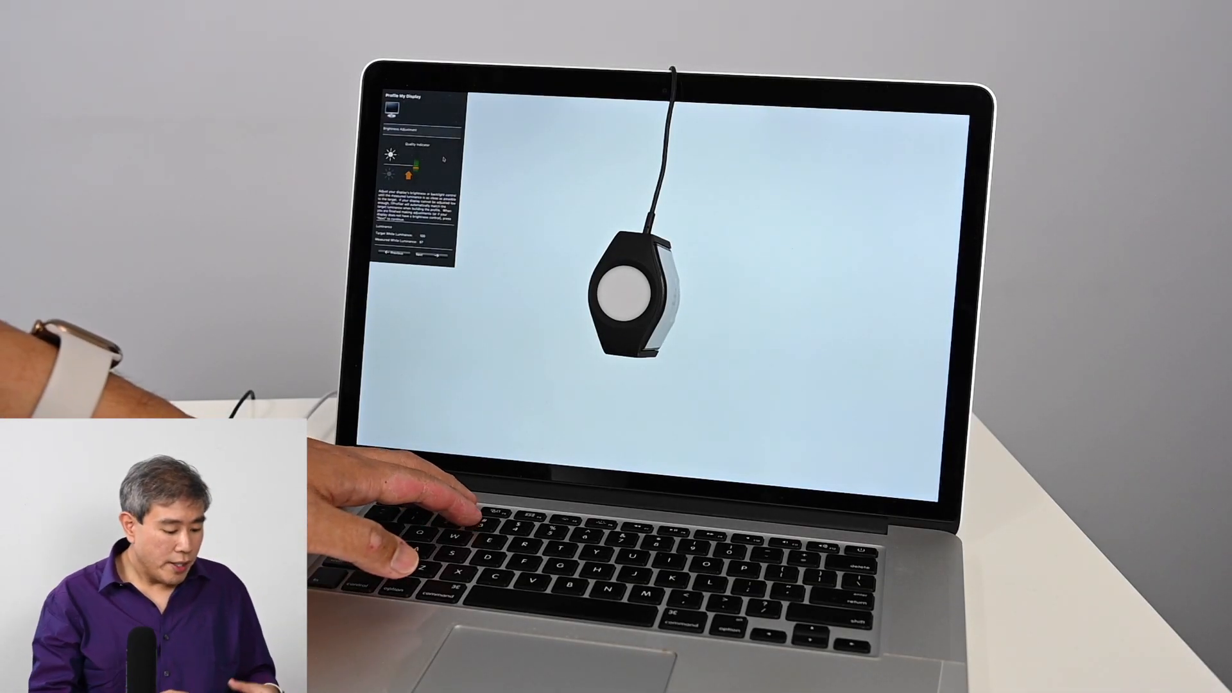
- Adjust the laptop's brightness until the measured white luminance is as close as possible to the target of 100, and continue to the patch measurement
key(F2)
key(F2)
key(F2)
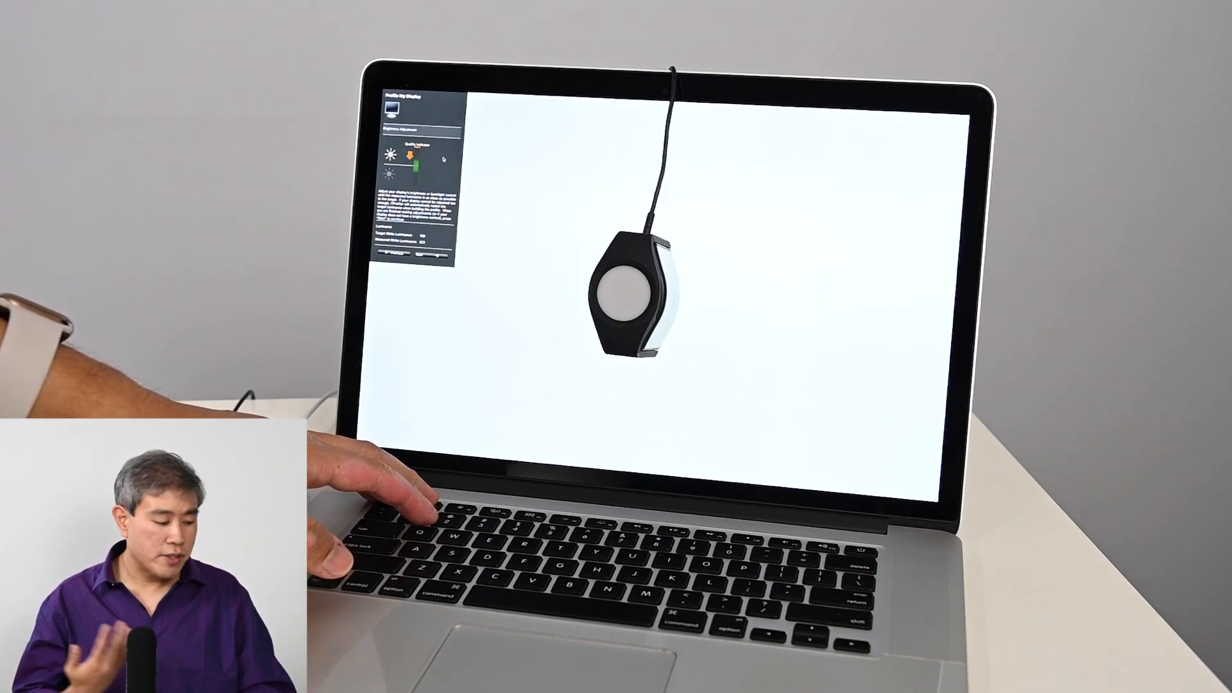
key(F1)
key(F1)
key(F1)
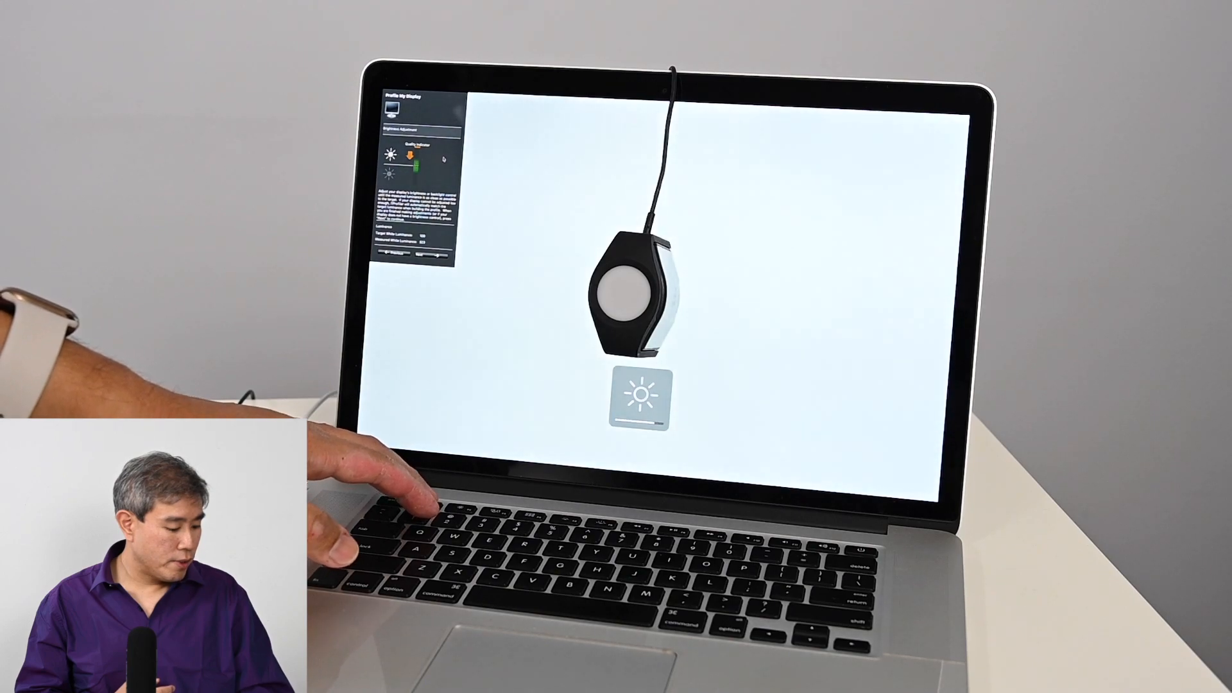
key(F1)
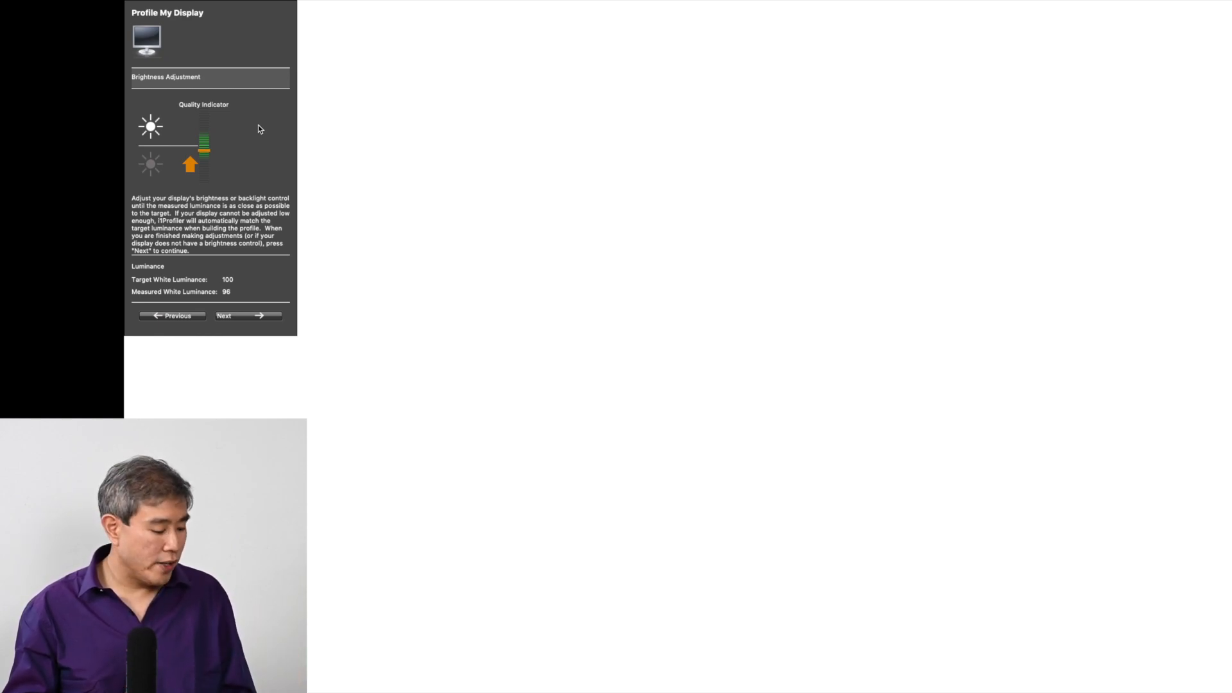
key(XF86MonBrightnessUp)
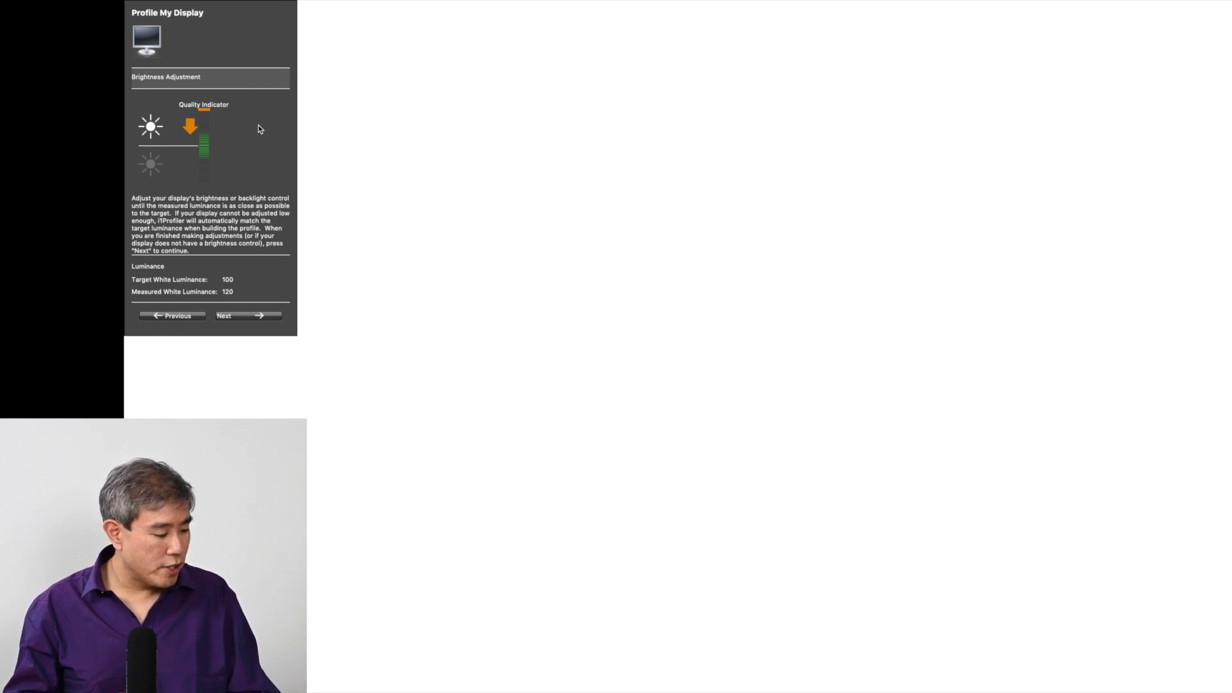
key(XF86MonBrightnessDown)
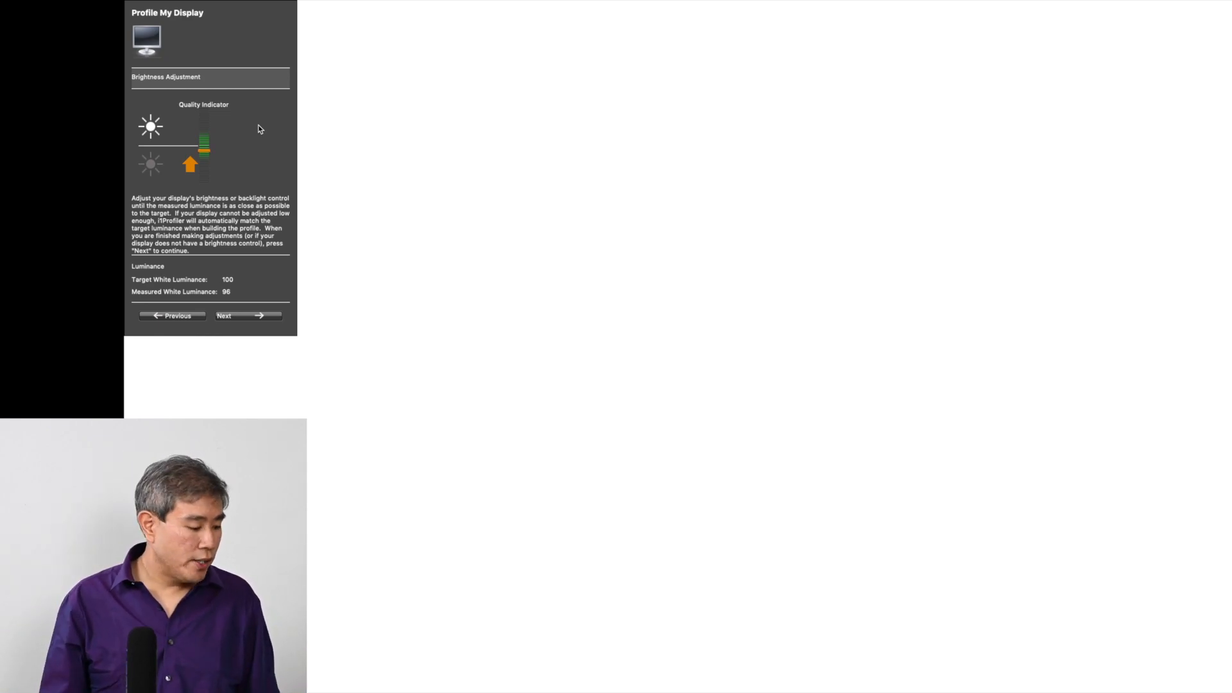
click(263, 314)
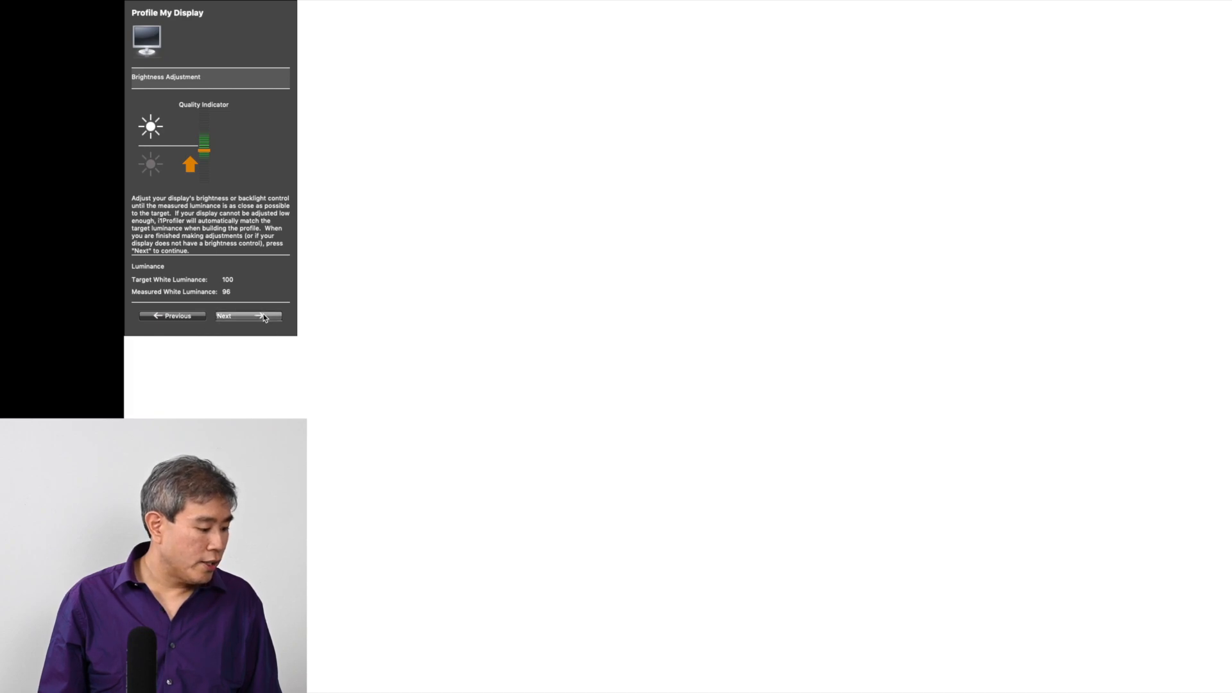
click(263, 315)
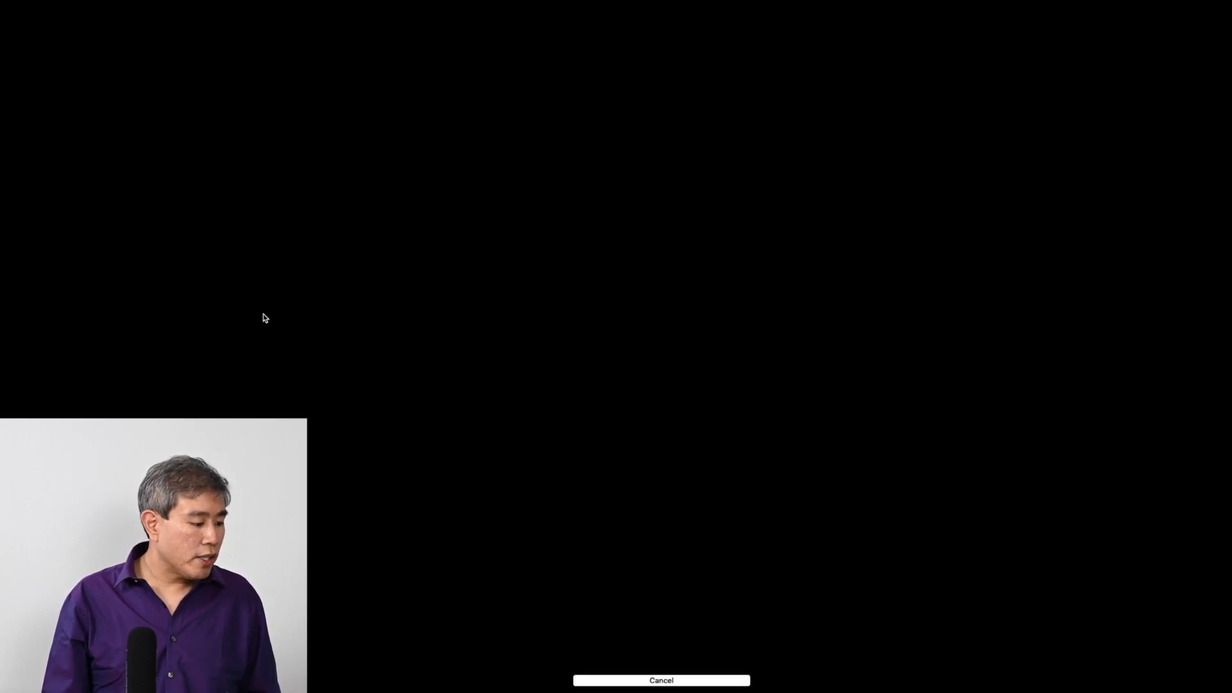